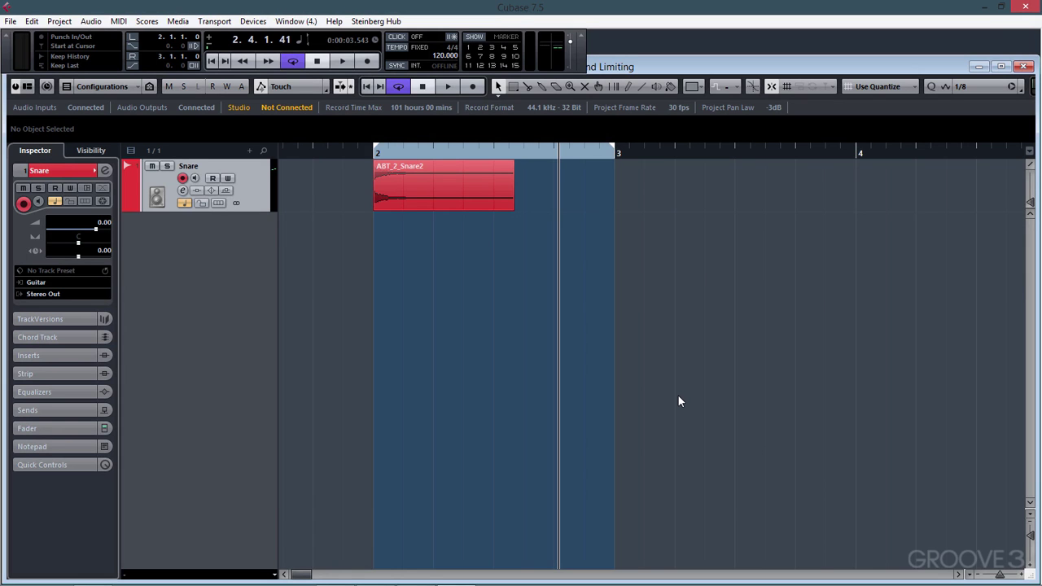
Open the Snare track's channel settings and reset its volume fader to 0.00.
key("e")
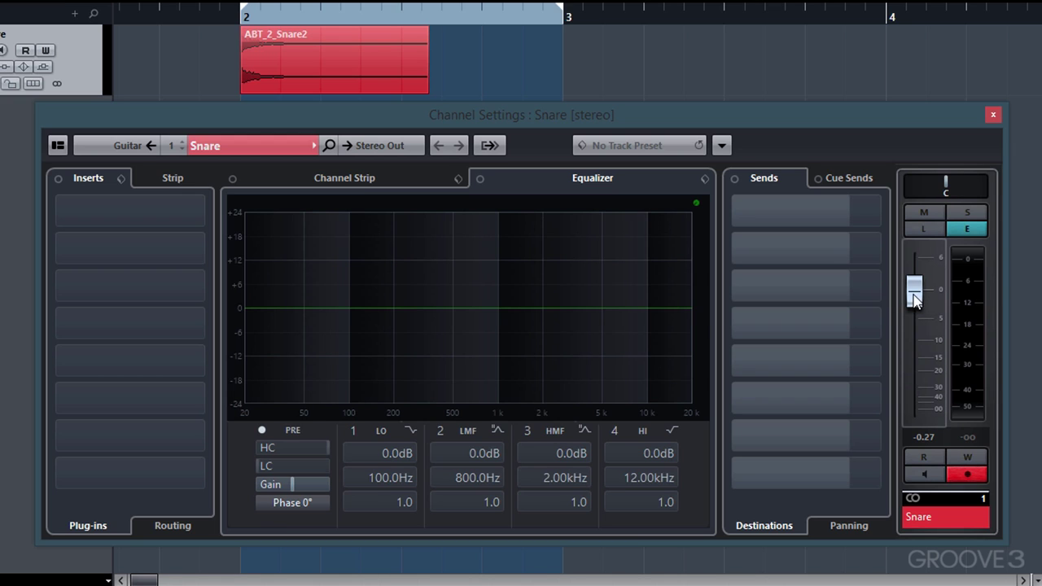
left_click(915, 294, "ctrl")
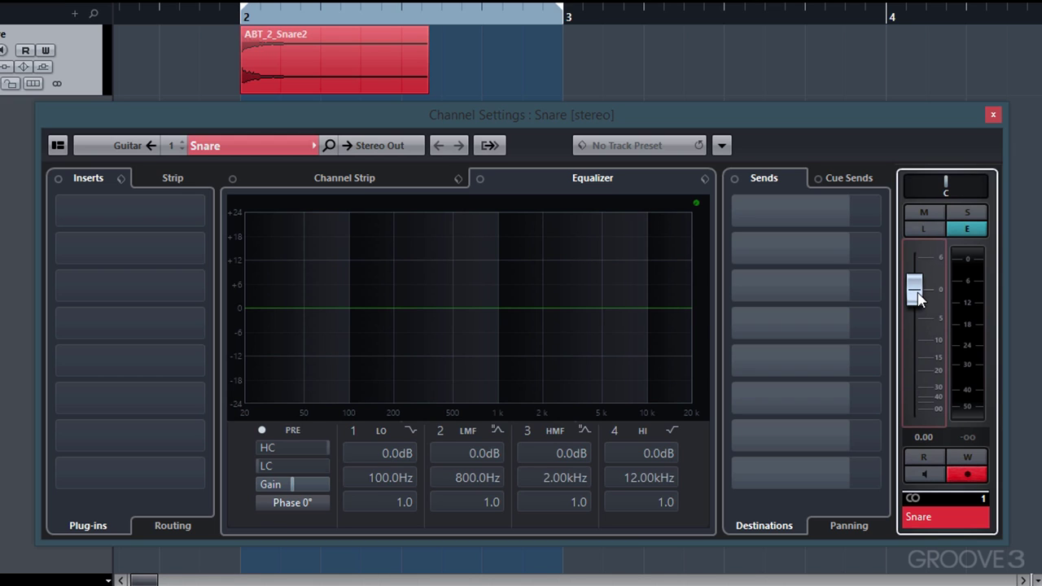
left_click_drag(917, 296, 922, 373)
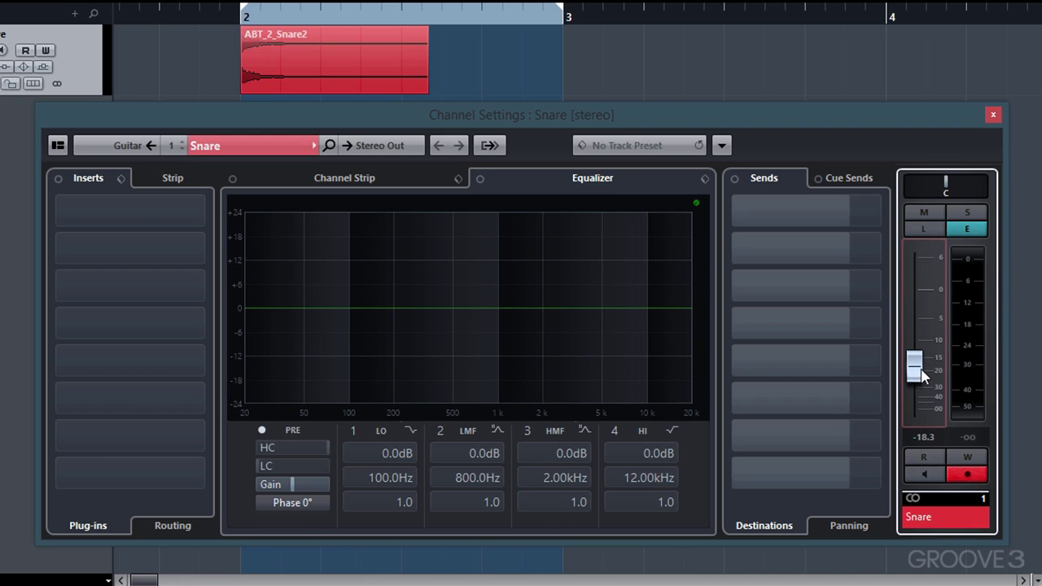
left_click(921, 373, "ctrl")
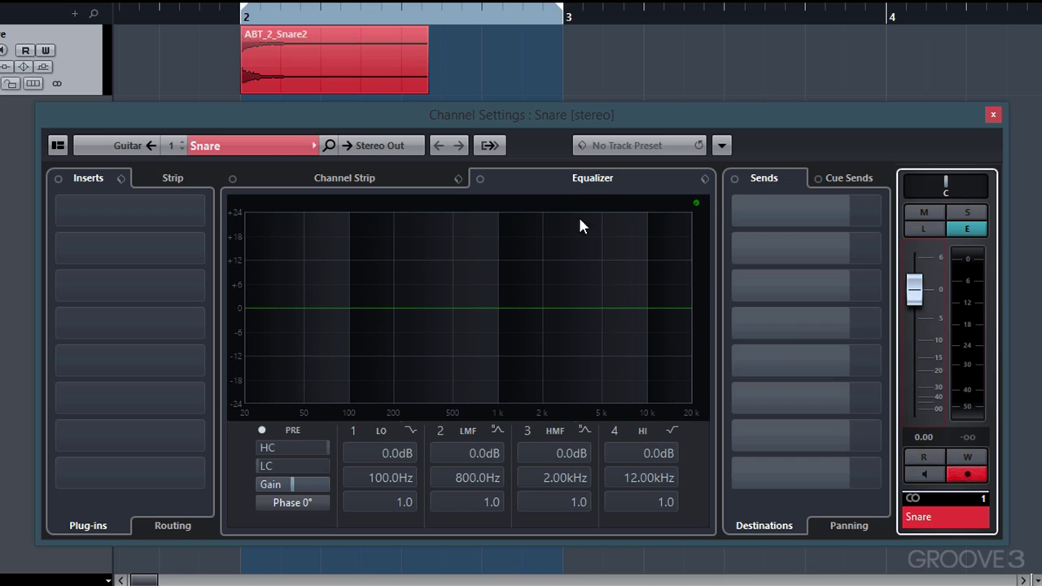
Audition the snare with the channel fader slightly below 0, and reset the fader to 0.00.
mouse_move(244, 49)
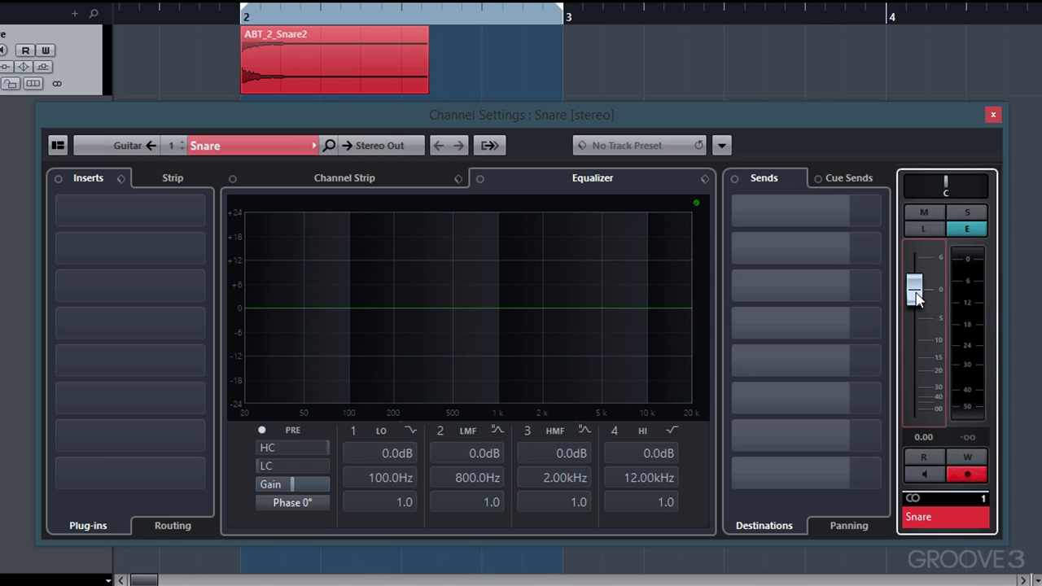
mouse_move(916, 299)
left_mouse_down()
mouse_move(916, 376)
mouse_move(924, 301)
left_mouse_up()
left_click(925, 301, "ctrl")
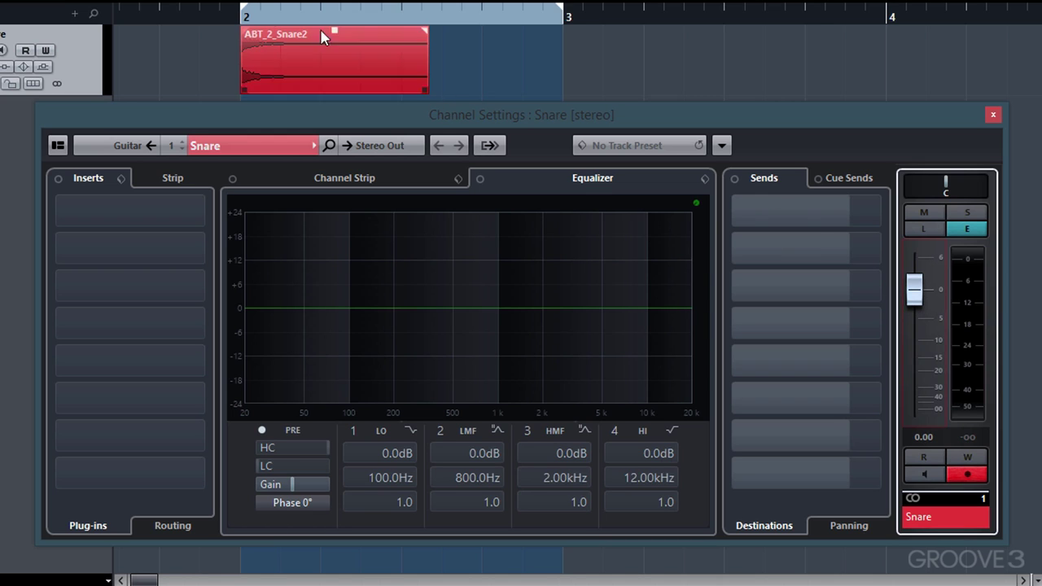
mouse_move(915, 289)
left_mouse_down()
mouse_move(929, 355)
mouse_move(927, 297)
left_mouse_up()
key("space")
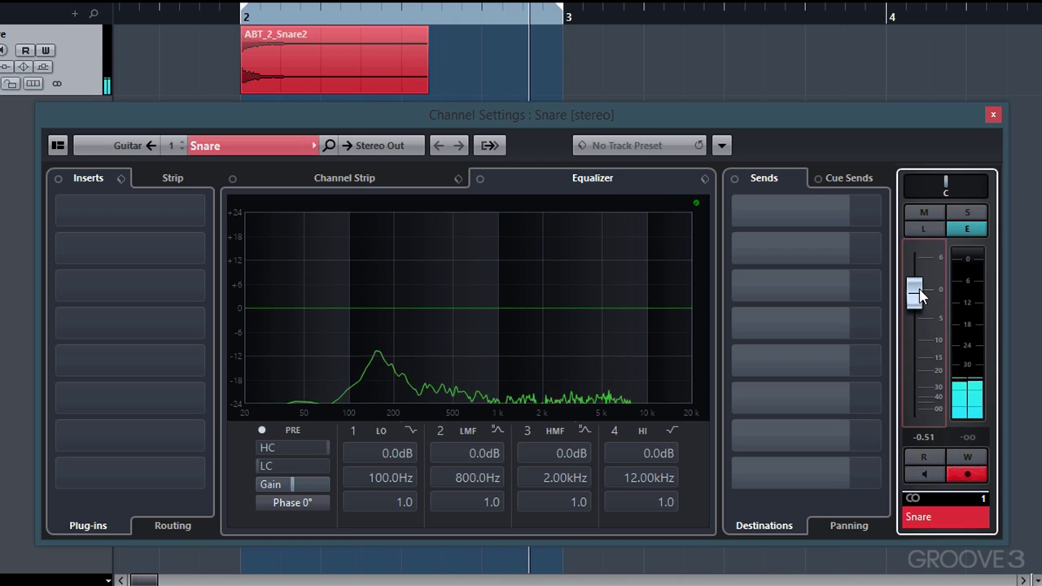
left_click(916, 295, "ctrl")
key("space")
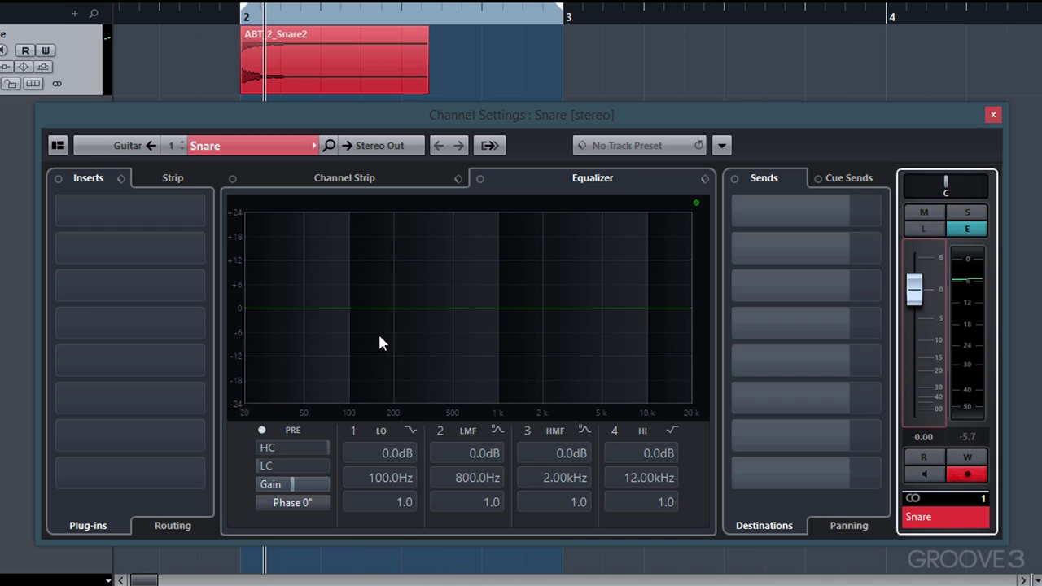
Load the Compressor from the Dynamics plug-ins into the Snare channel's first insert slot.
left_click(156, 212)
left_click(131, 357)
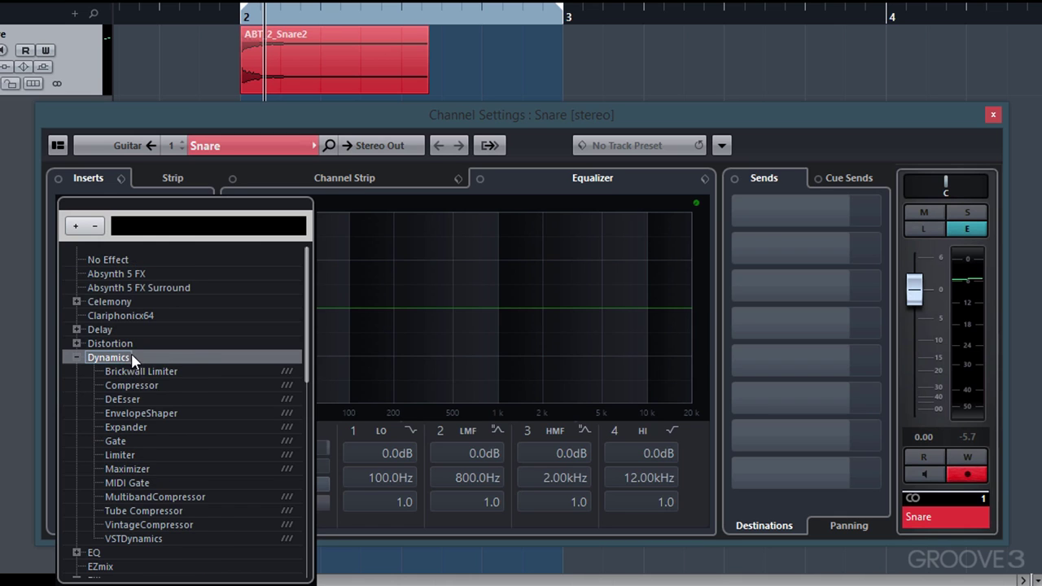
left_click(144, 386)
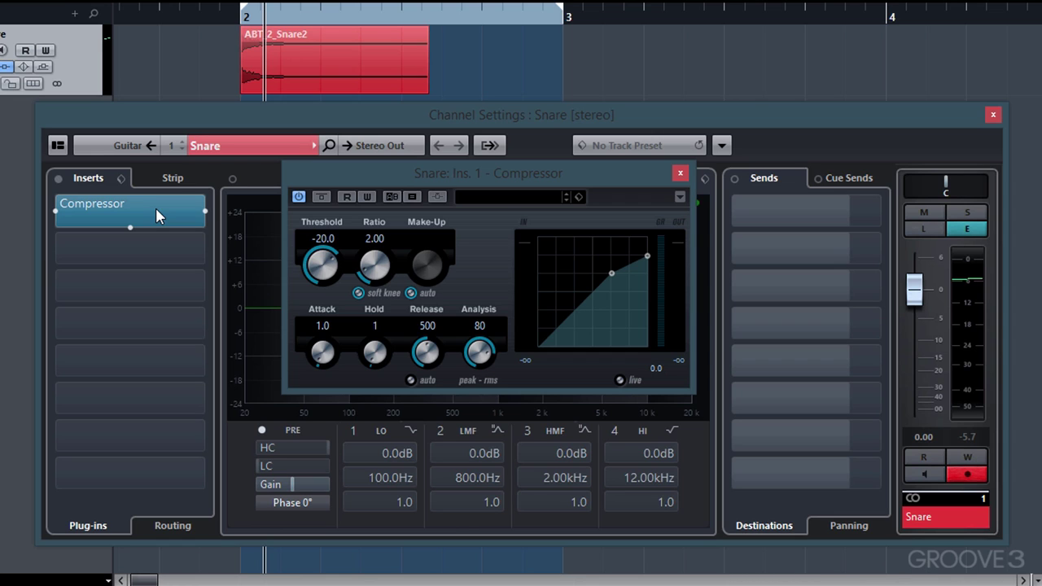
Set the compressor's threshold to 0.0 and ratio to 1.00, with soft knee and automatic make-up gain off.
left_click_drag(322, 265, 332, 169)
left_click_drag(375, 264, 376, 313)
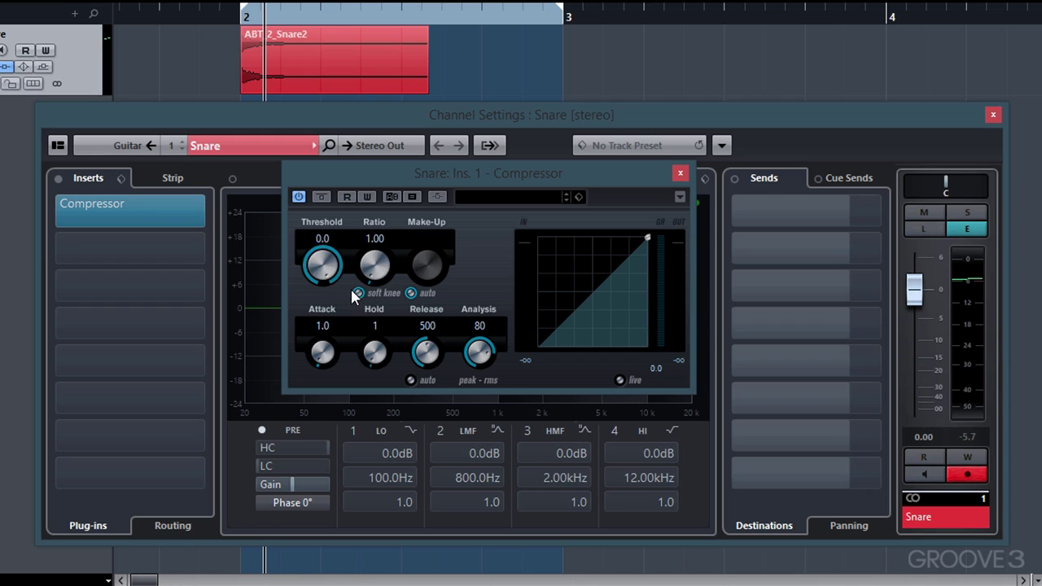
left_click(412, 293)
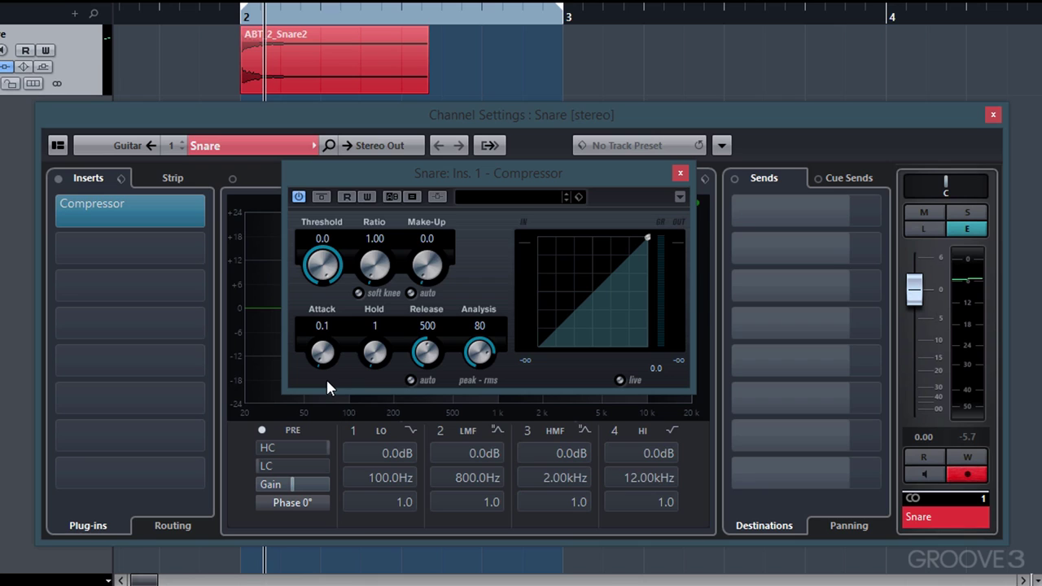
Set the compressor's attack to 0.1, hold to 0, release to 10 and analysis to 0, fully toward peak.
left_click_drag(373, 352, 379, 377)
left_click_drag(425, 351, 427, 429)
left_click_drag(483, 356, 456, 490)
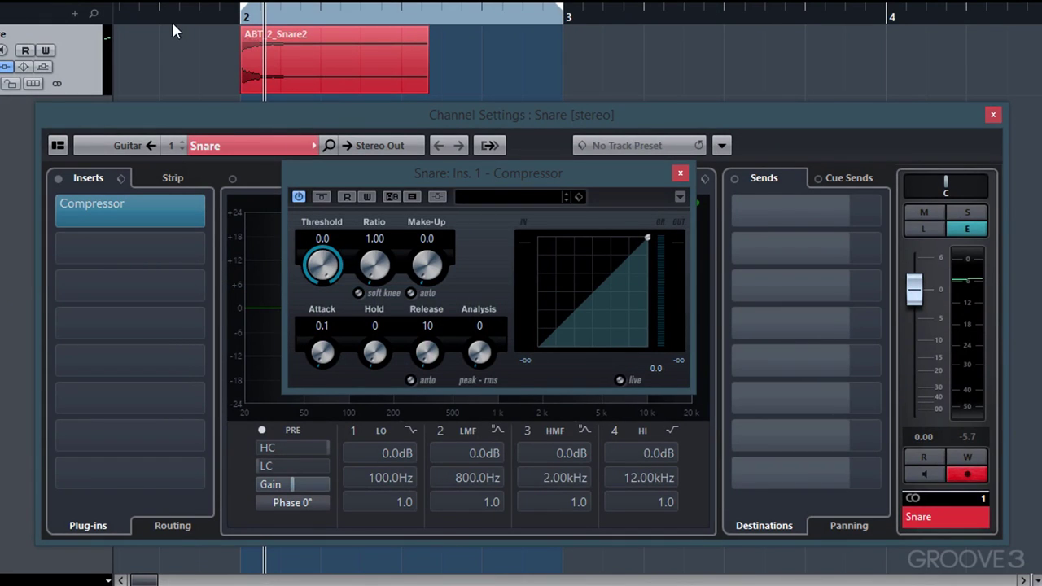
Set the cycle range over the Sine -12 event at bar 1 and play it through the compressor.
key("Home")
left_click_drag(151, 28, 371, 37)
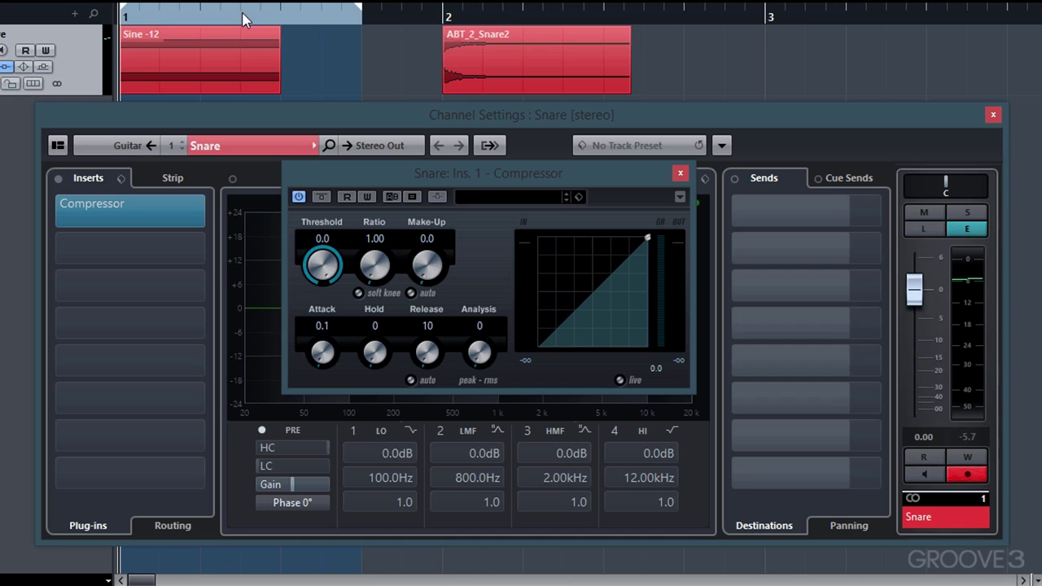
key("space")
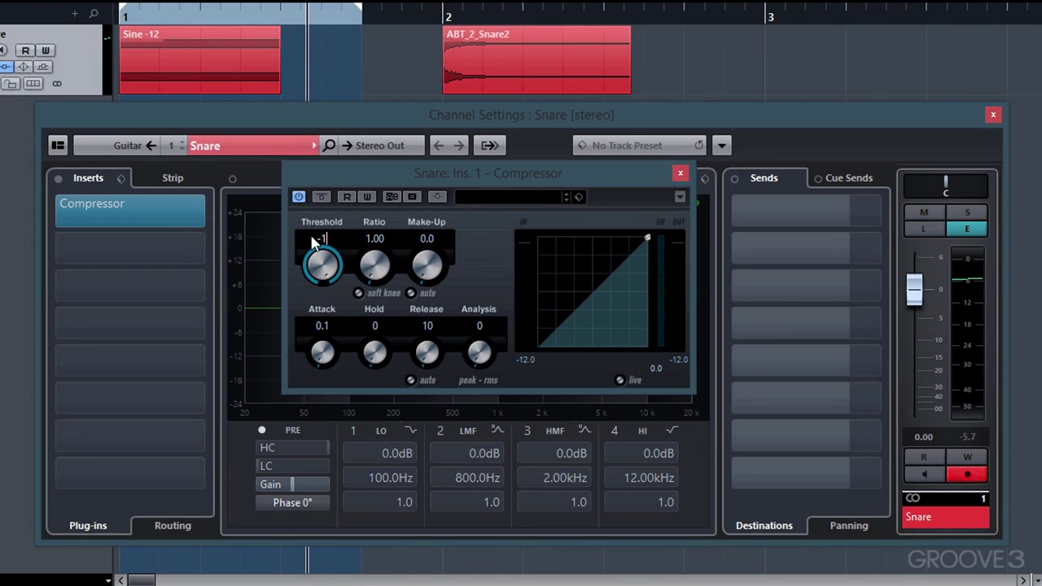
Set the compressor's threshold to -14, and demonstrate lowering the channel fader before resetting it to 0.00.
left_click_drag(317, 240, 314, 242)
left_click_drag(915, 291, 921, 368)
left_click(922, 367, "ctrl")
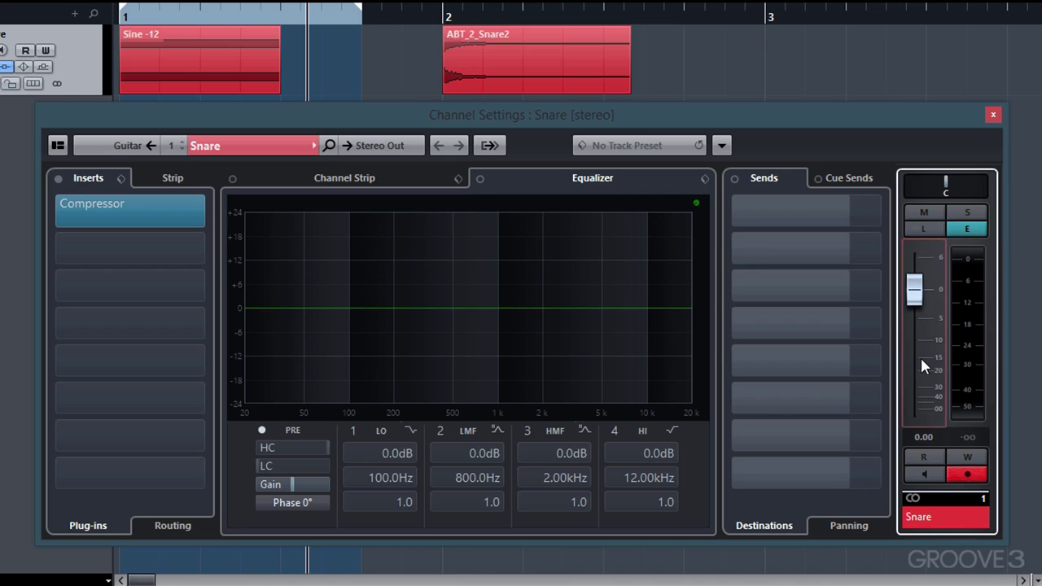
left_click_drag(915, 290, 915, 383)
left_click(914, 365, "ctrl")
Set the compressor's ratio to 2.00 and play the sine event to check the gain reduction.
left_click(377, 239)
type("2")
key("Return")
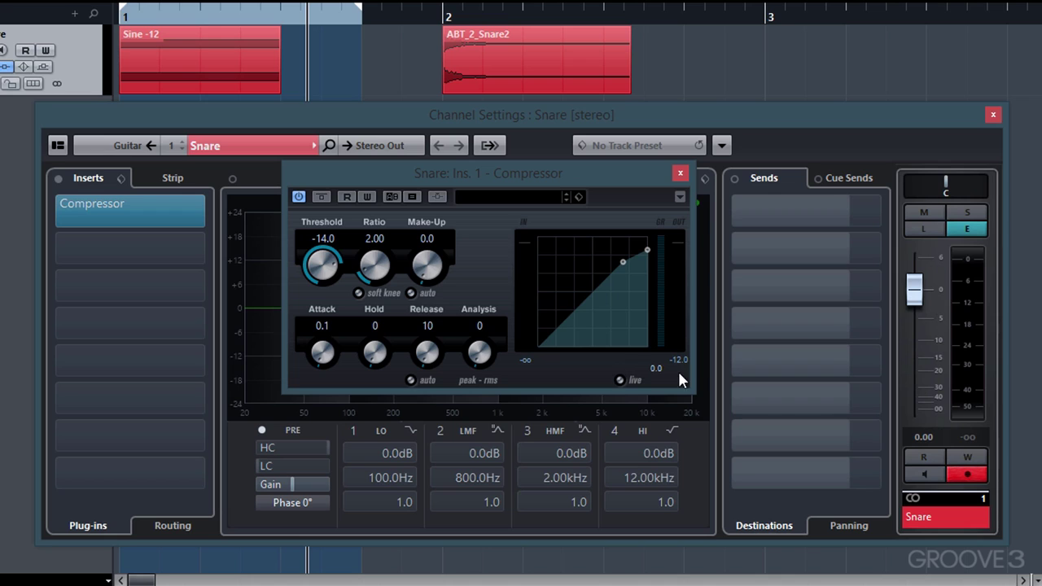
left_click(319, 23)
key("space")
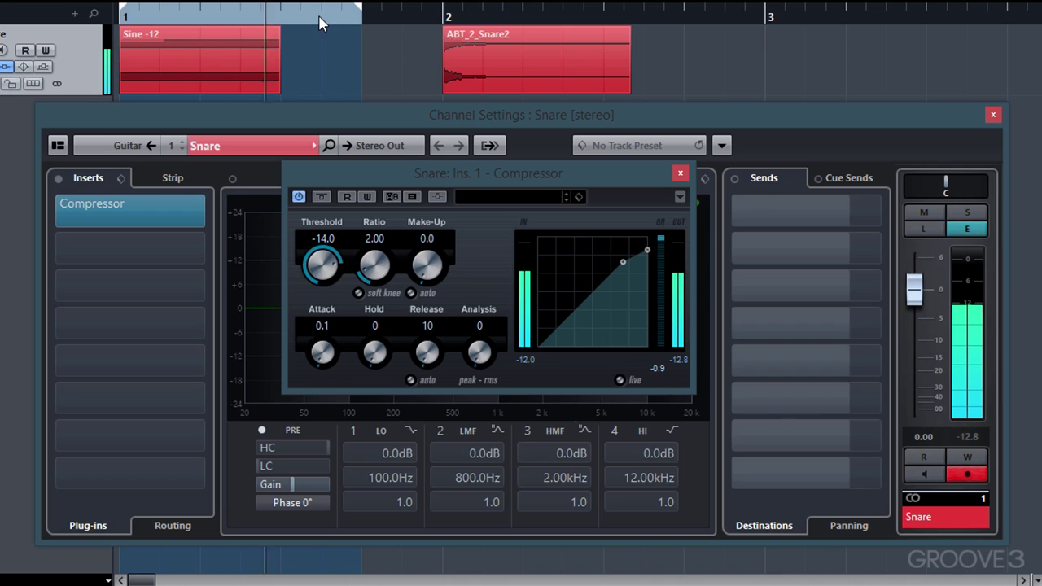
key("space")
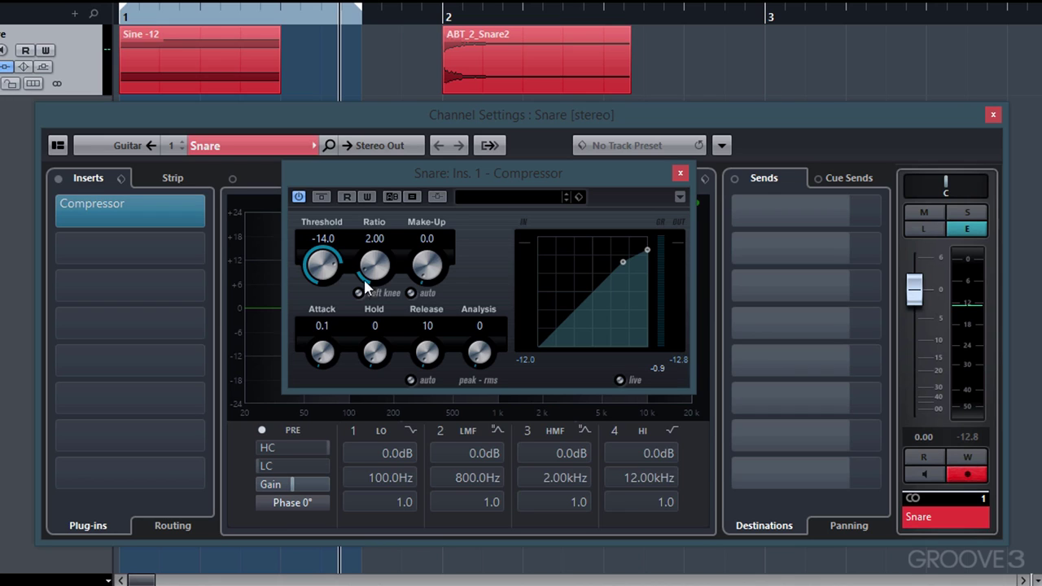
Set the compressor's ratio to 4.00 and threshold to -16.0, and run playback to check the result.
scroll(373, 242, "up", 2)
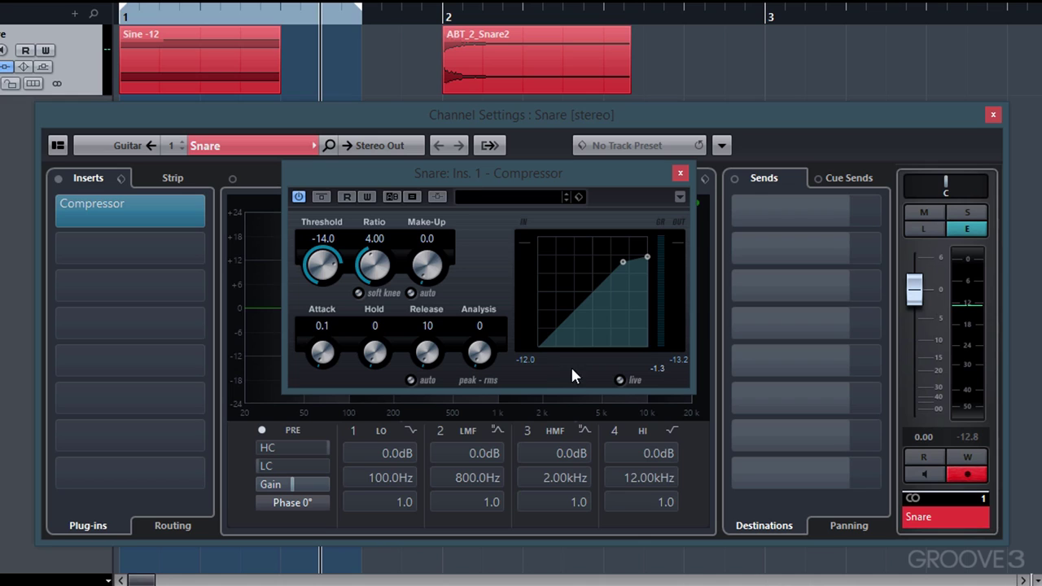
scroll(322, 244, "down", 2)
key("space")
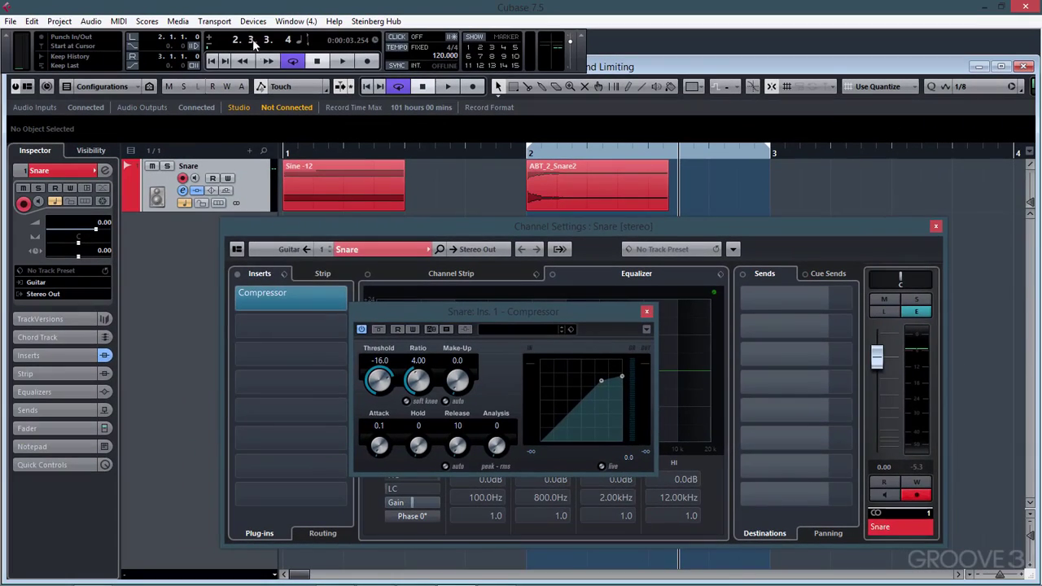
Open the master level meter and place the playback cursor just before the snare event at bar 2.
left_click(252, 21)
left_click(263, 38)
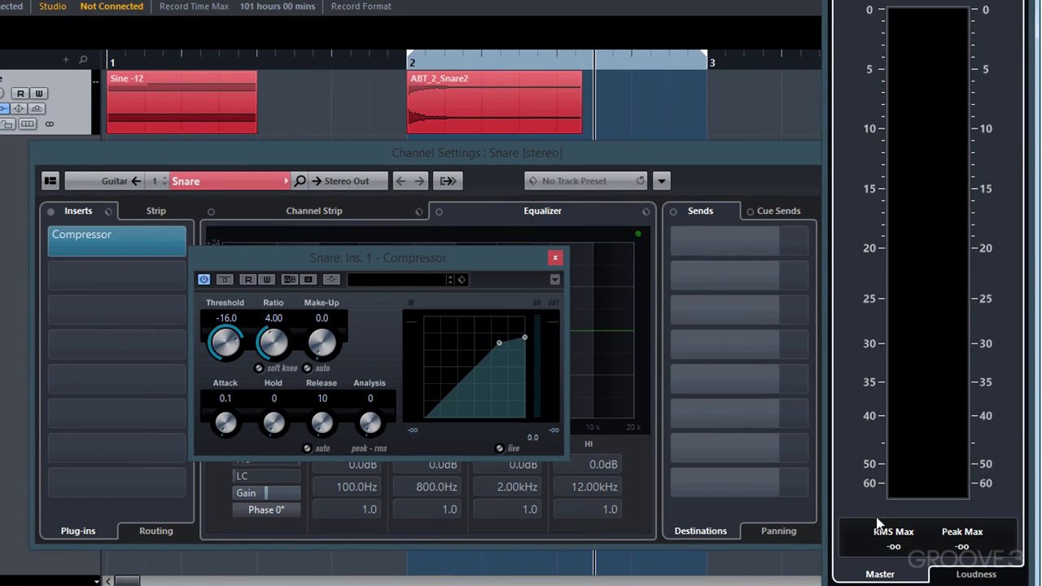
left_click(428, 89)
left_click_drag(394, 66, 371, 65)
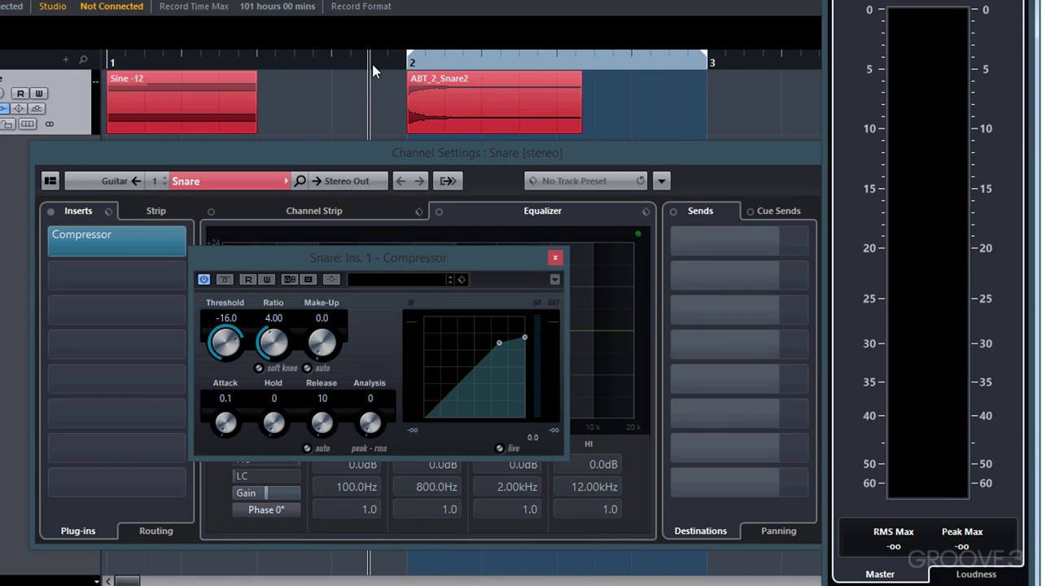
Bypass the compressor and play the snare to measure its uncompressed RMS and peak levels.
left_click(228, 280)
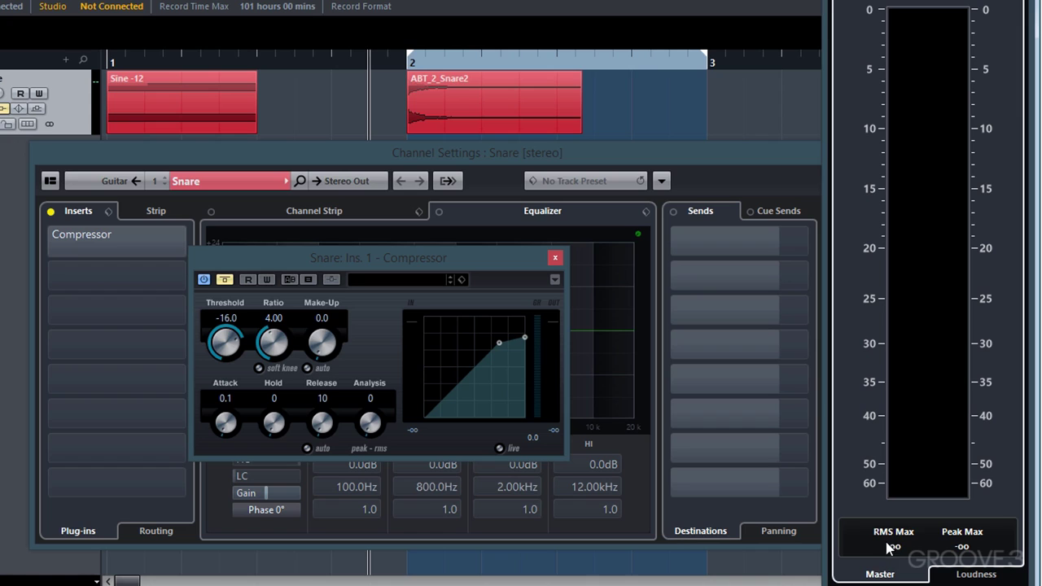
key("space")
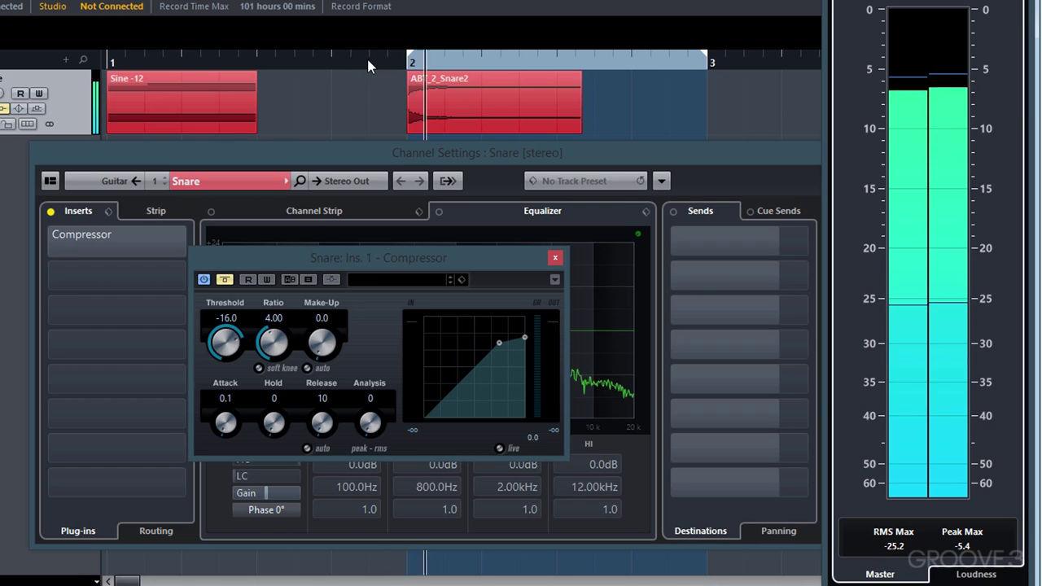
key("space")
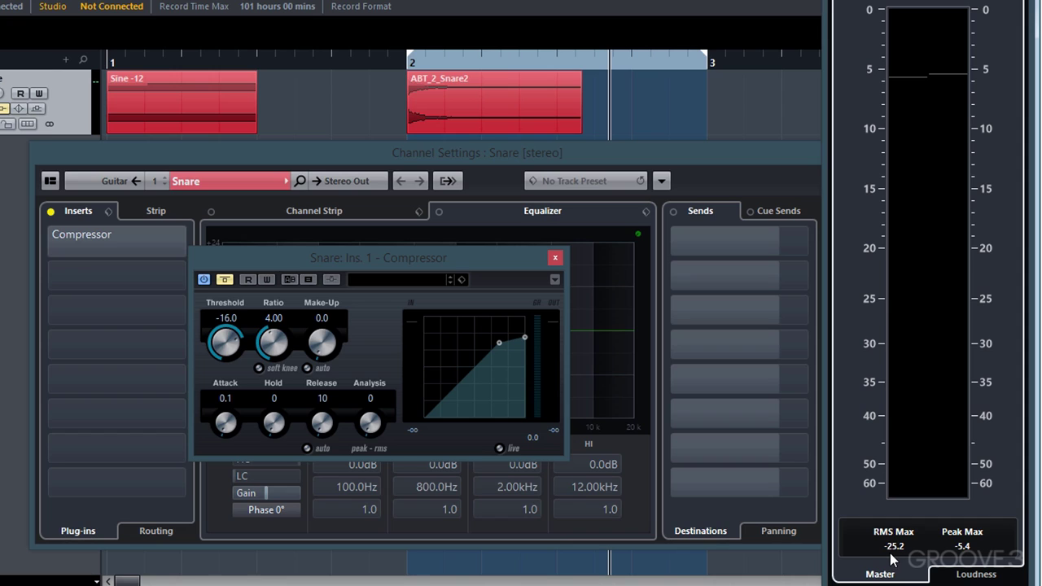
Reactivate the compressor, reset the meter's RMS and peak maximums, and play the snare to measure its compressed levels.
left_click(225, 279)
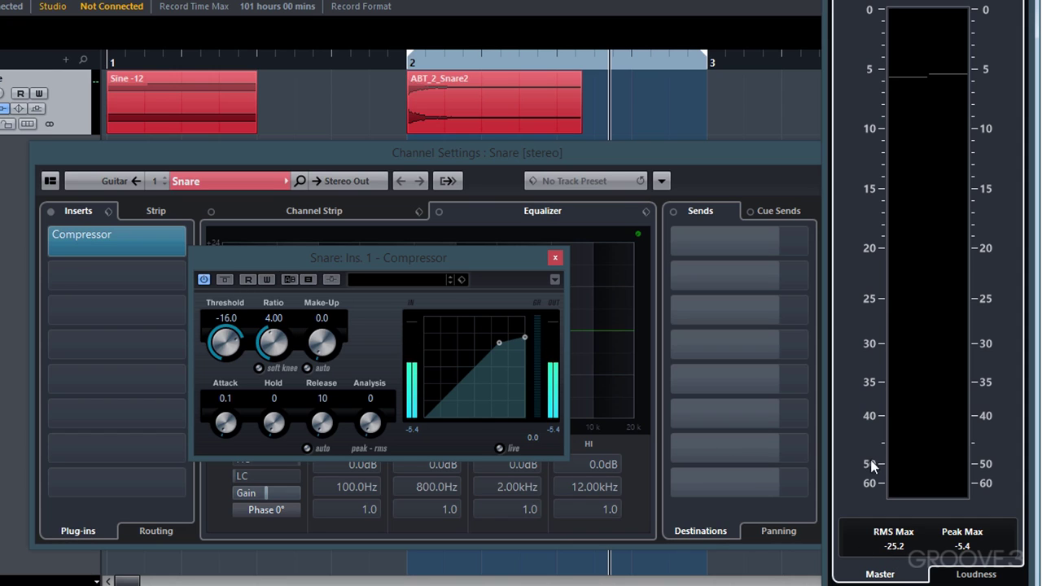
left_click(898, 545)
left_click(964, 546)
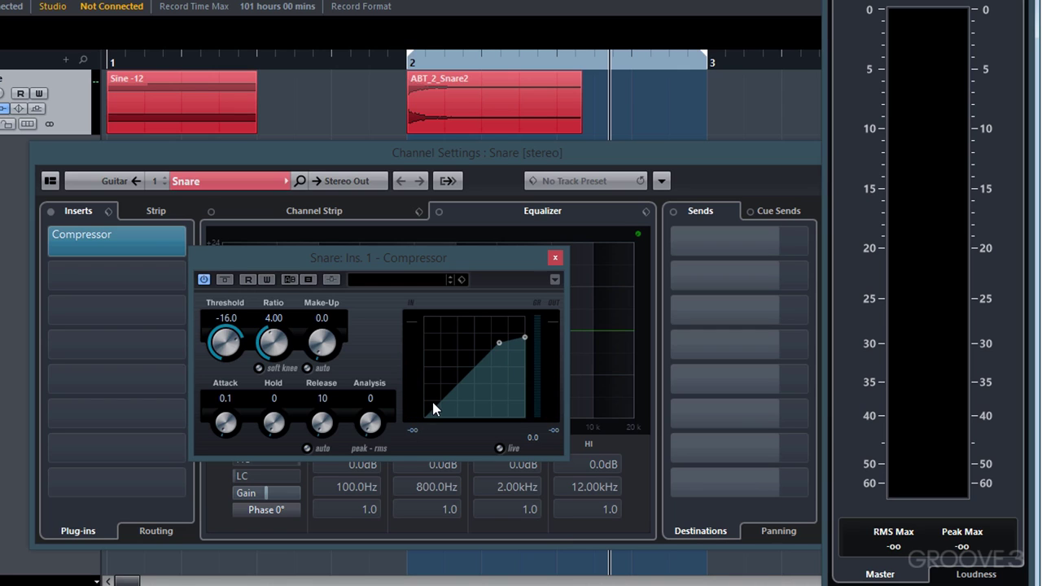
key("space")
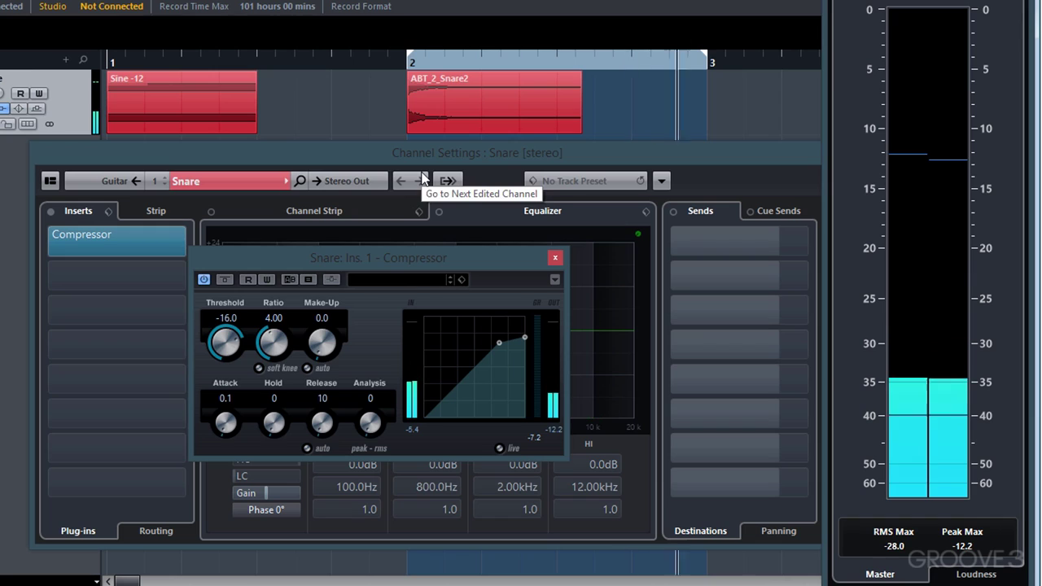
key("space")
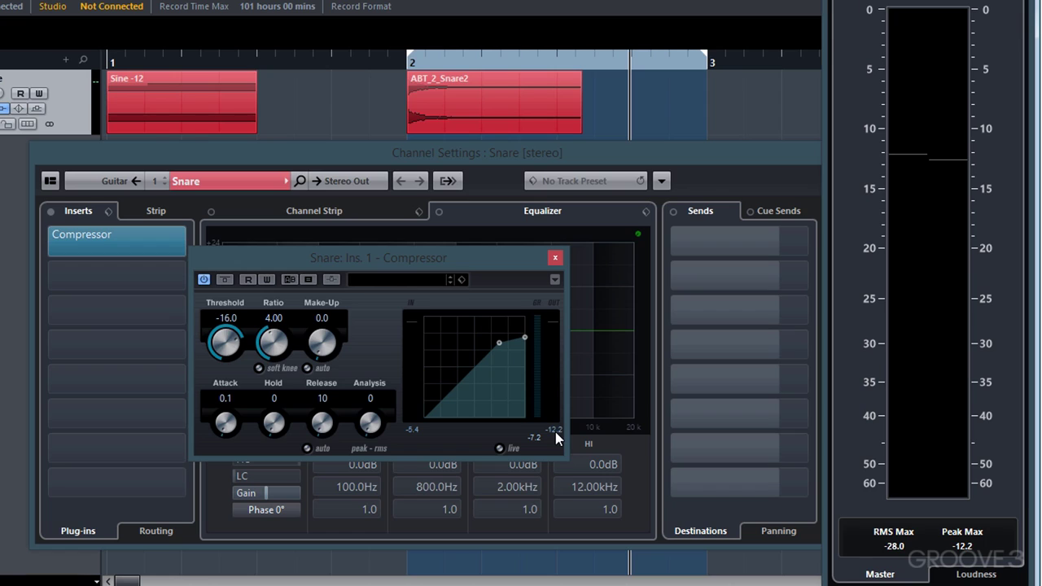
Set the compressor's make-up gain to 6.8 and play the snare from just before bar 2.
left_click(320, 318)
type(".3")
type("8")
key("Return")
left_click(373, 58)
key("space")
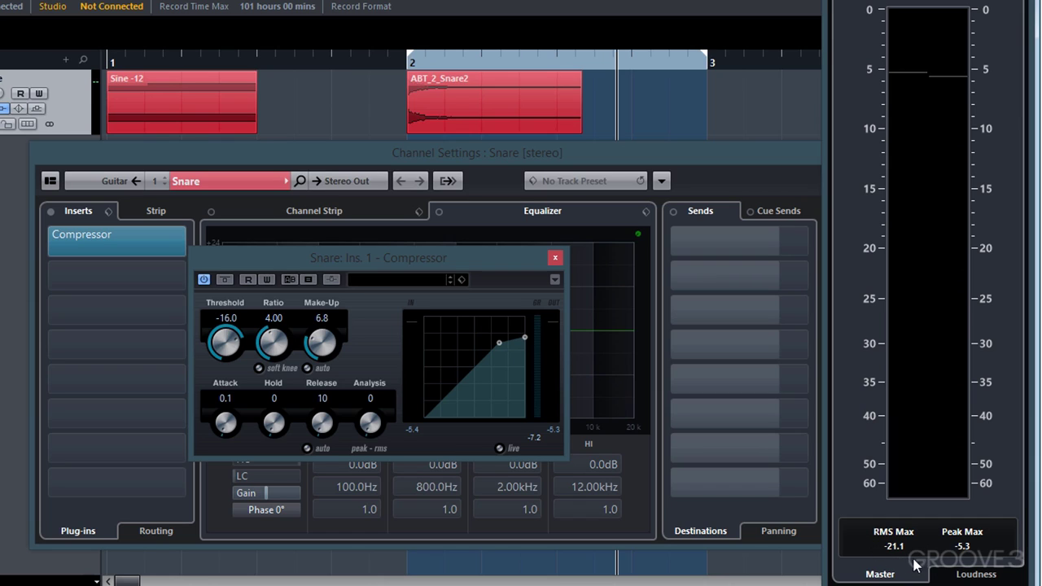
Reset the meter's maximum readings and play the snare from before bar 2 with the compressor bypassed for comparison.
left_click(660, 421)
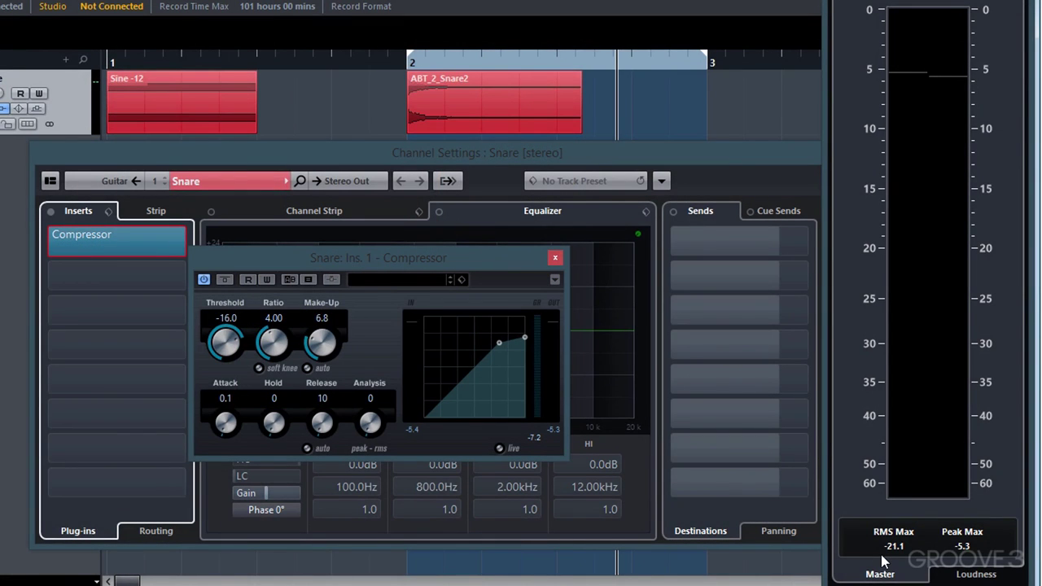
left_click(900, 550)
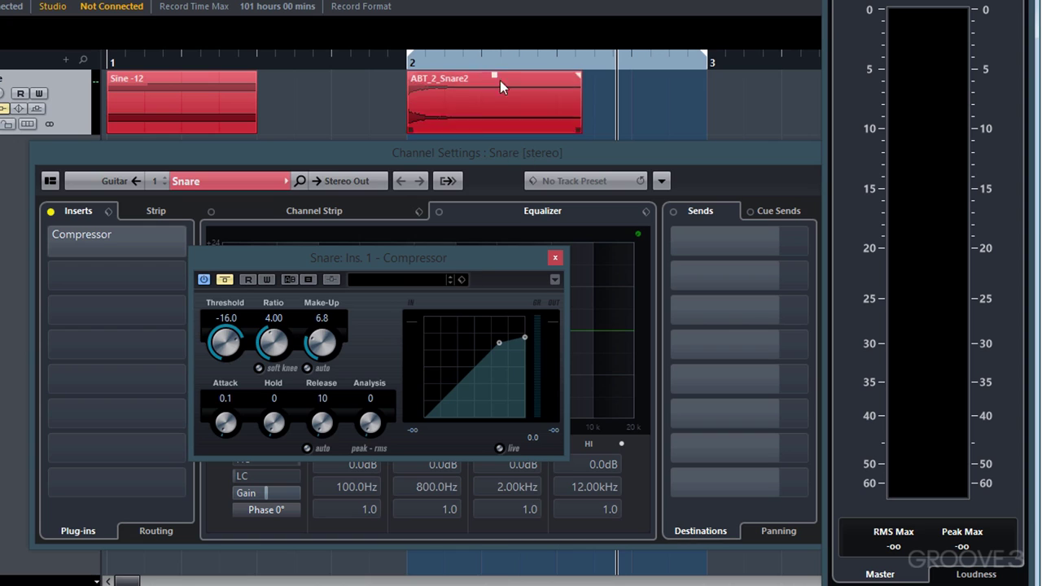
left_click_drag(376, 58, 368, 61)
key("space")
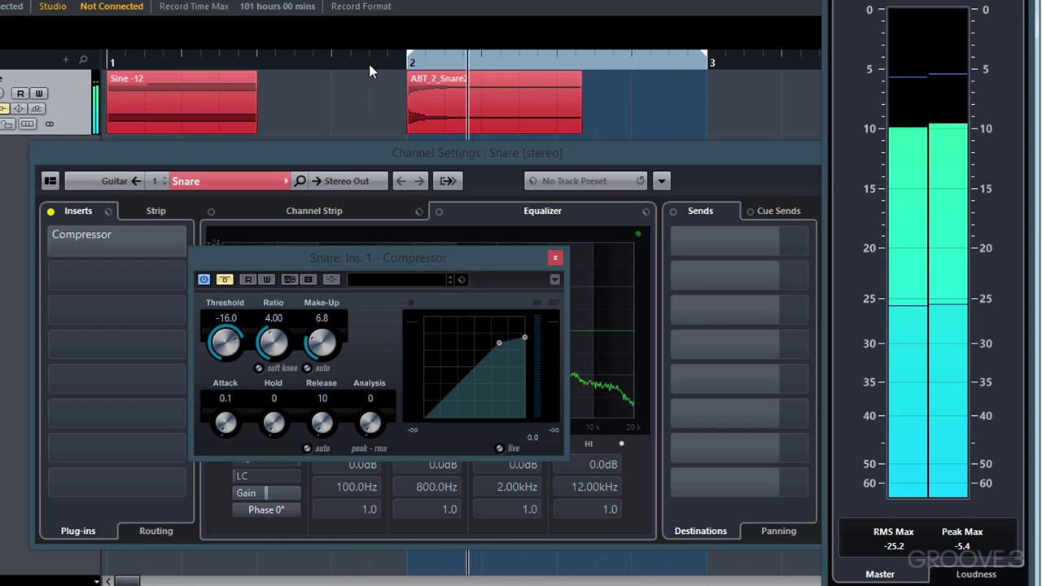
Reactivate the compressor and replay the snare to compare its levels with the make-up gain applied.
left_click(225, 279)
key("space")
key("space")
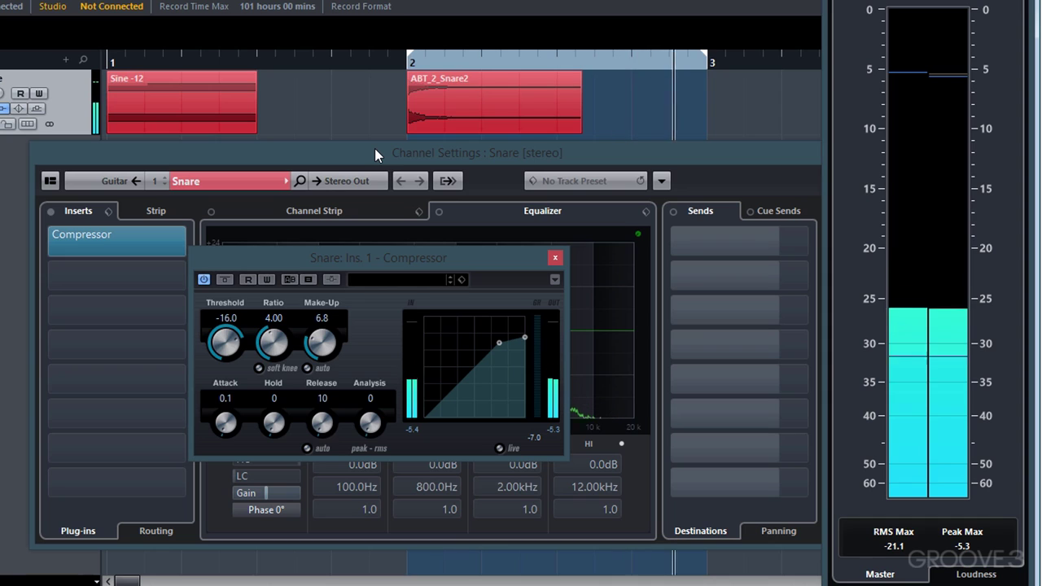
Enable the compressor's automatic make-up gain and play the snare from before bar 2, bypassing and reactivating the compressor for comparison.
key("space")
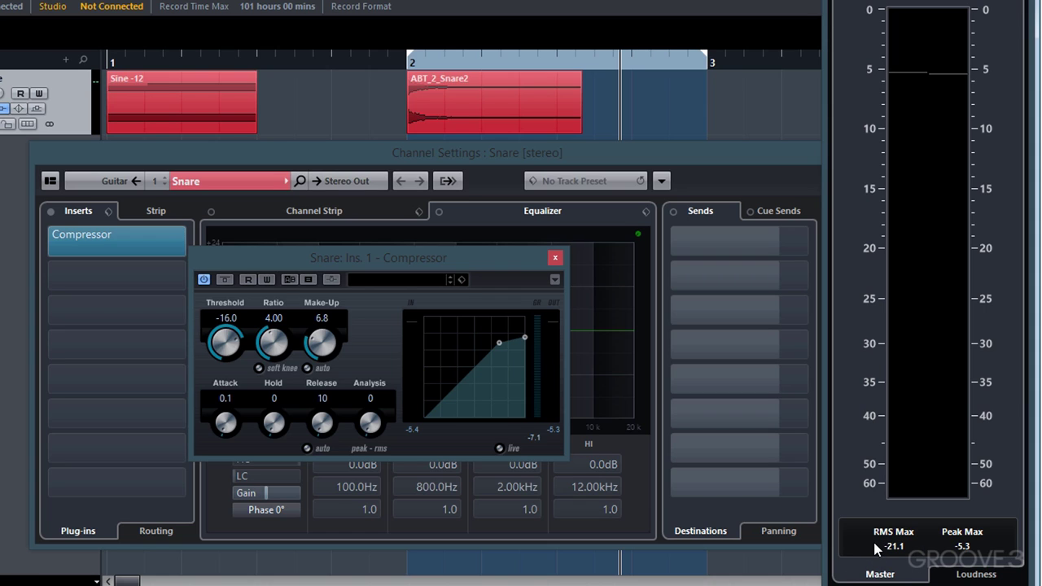
left_click(308, 368)
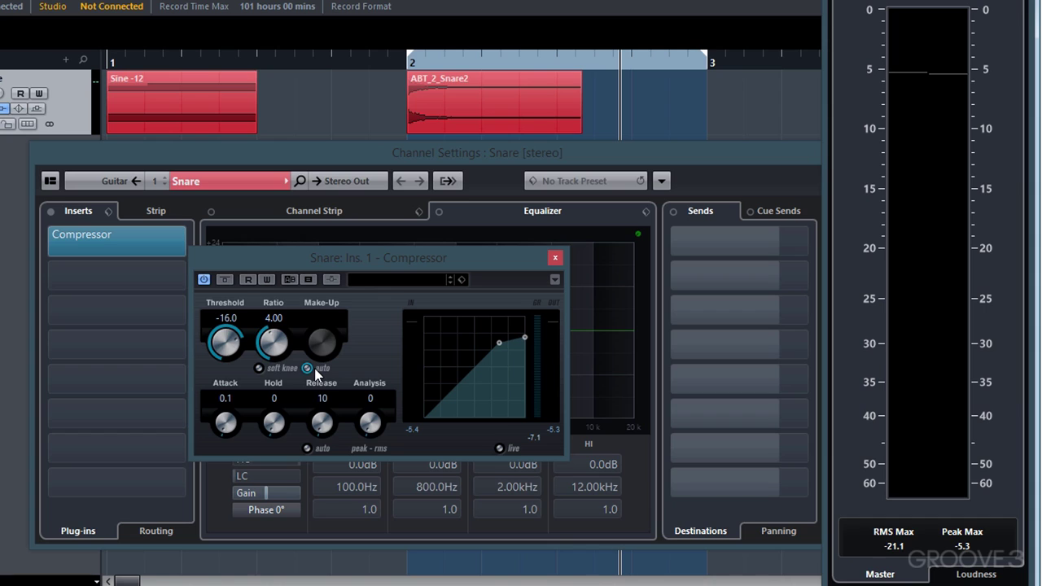
left_click(222, 280)
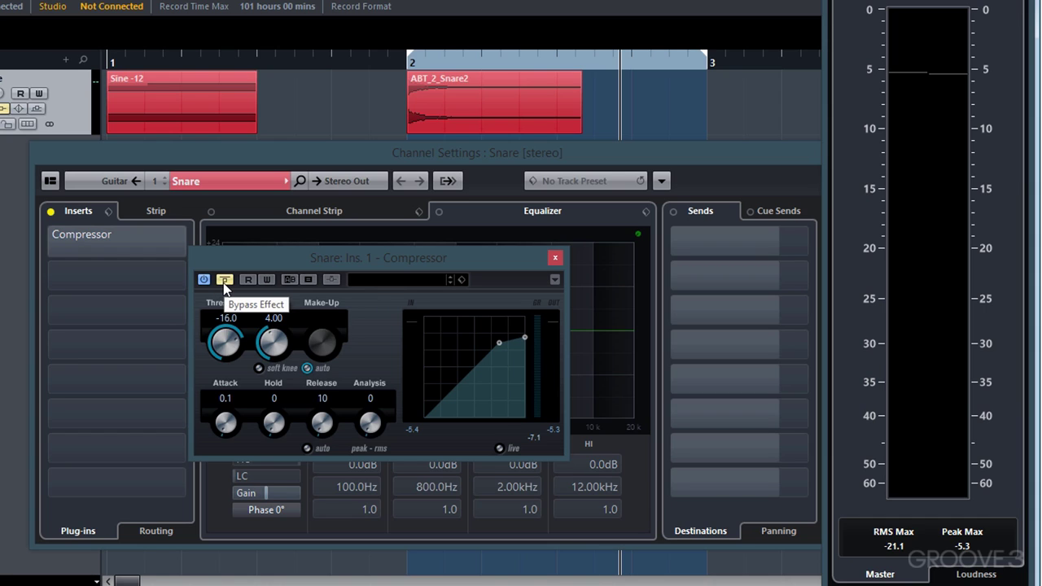
left_click(360, 58)
key("space")
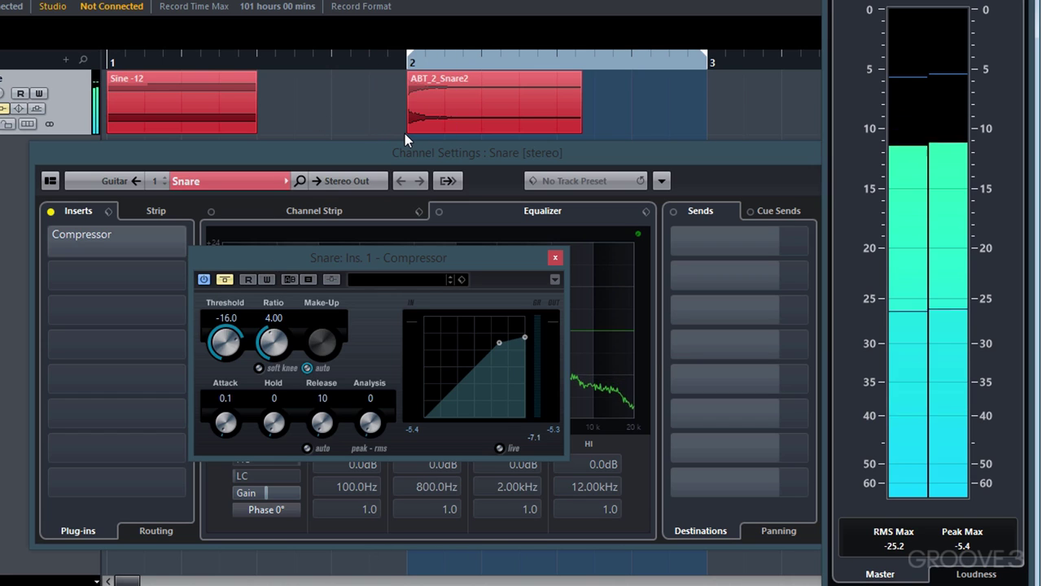
left_click(225, 280)
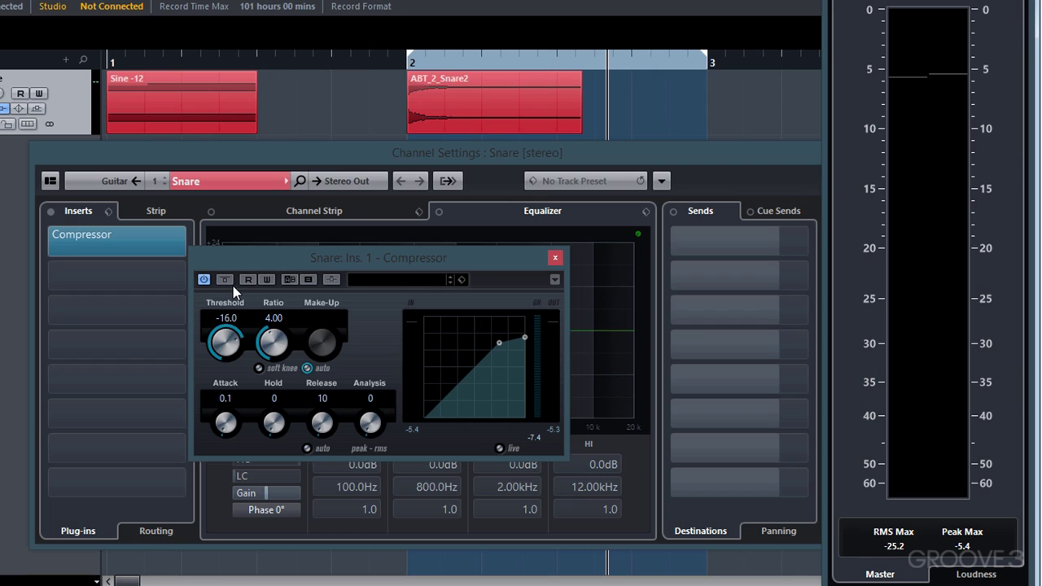
Disable the compressor's automatic make-up gain and set the attack to 0.1 and the make-up gain to 0.0.
left_click(307, 368)
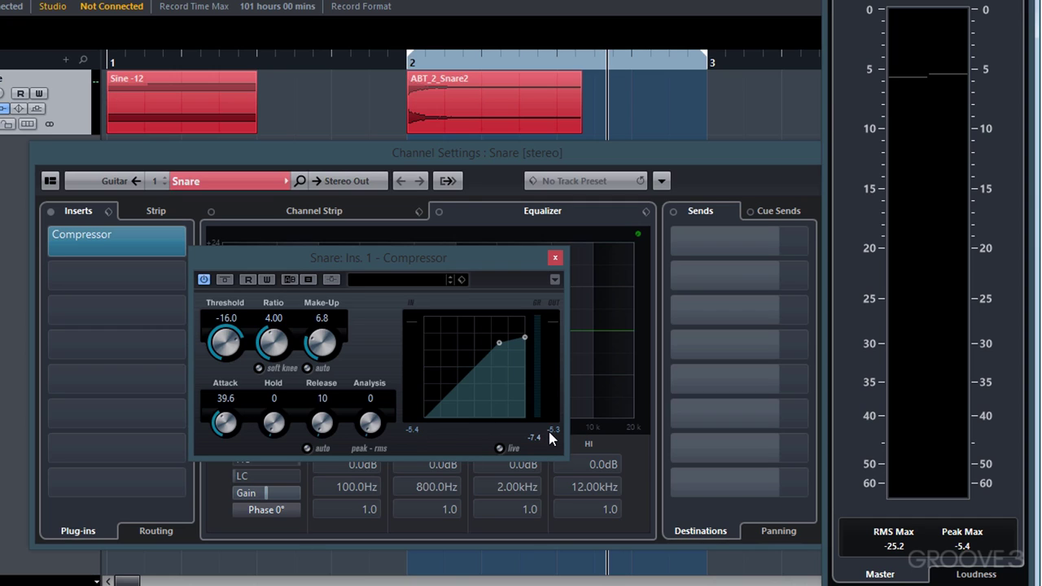
left_click_drag(225, 423, 226, 444)
left_click_drag(324, 341, 316, 383)
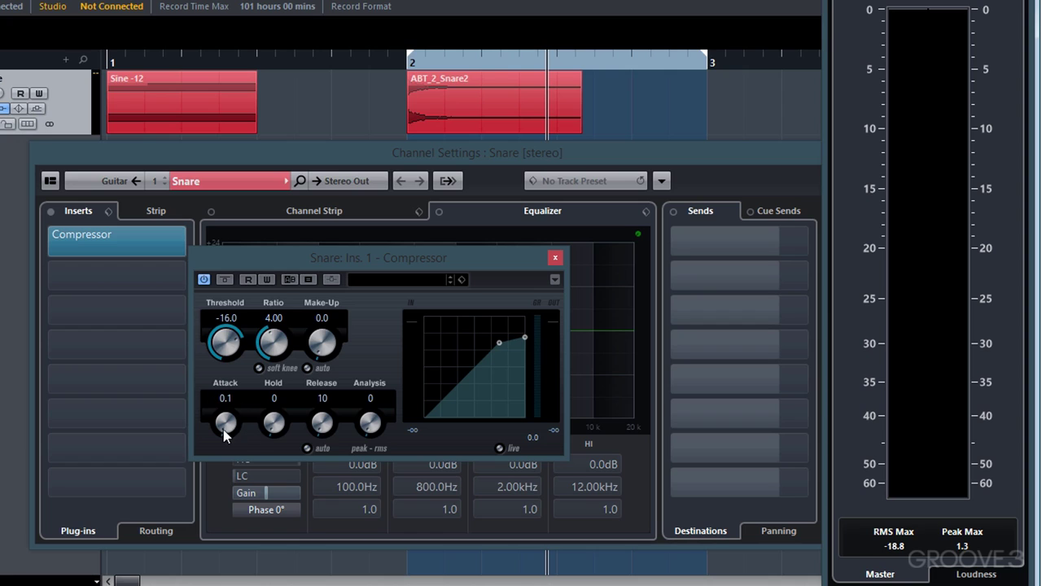
Play the snare from just before bar 2 without make-up gain, leaving the compressor's attack at 0.1.
left_click(379, 61)
key("space")
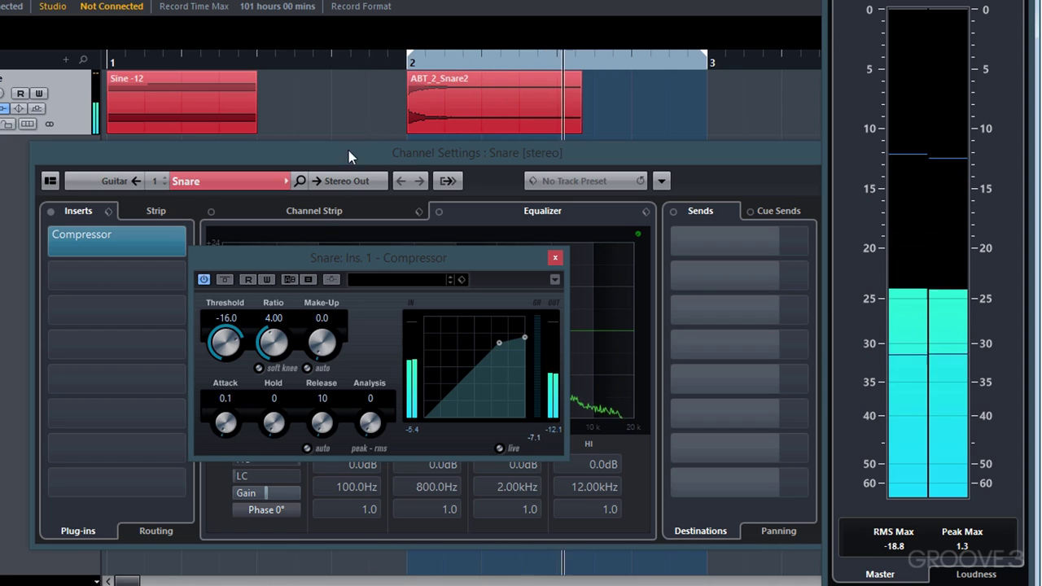
left_click_drag(232, 430, 250, 453)
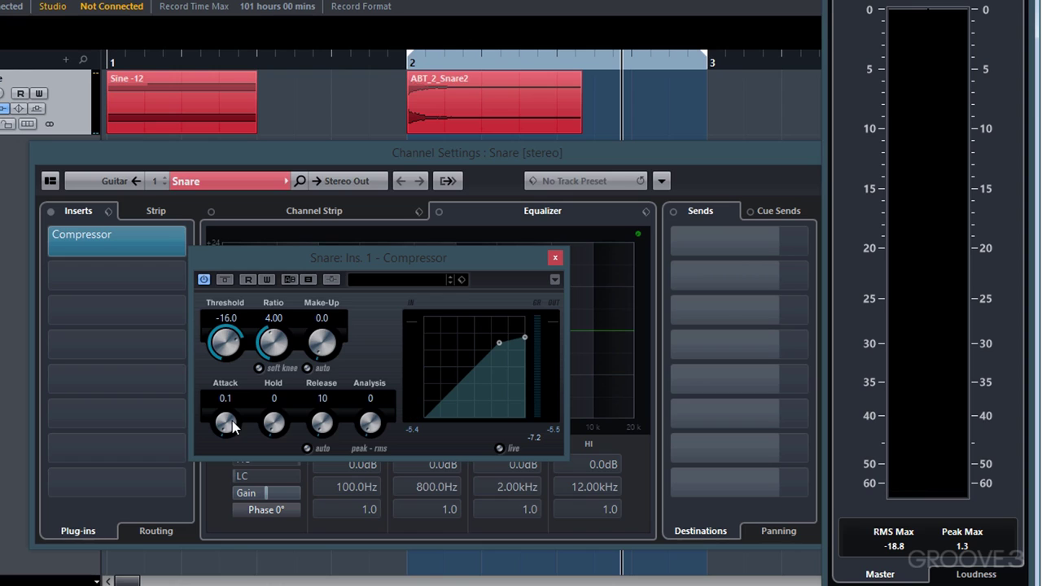
Replay the snare with attack values of 0.1 and 58.5 to compare output peaks, and return the attack to 0.1.
left_click(412, 81)
mouse_move(382, 57)
left_mouse_down()
mouse_move(409, 51)
mouse_move(403, 79)
left_mouse_up()
key("space")
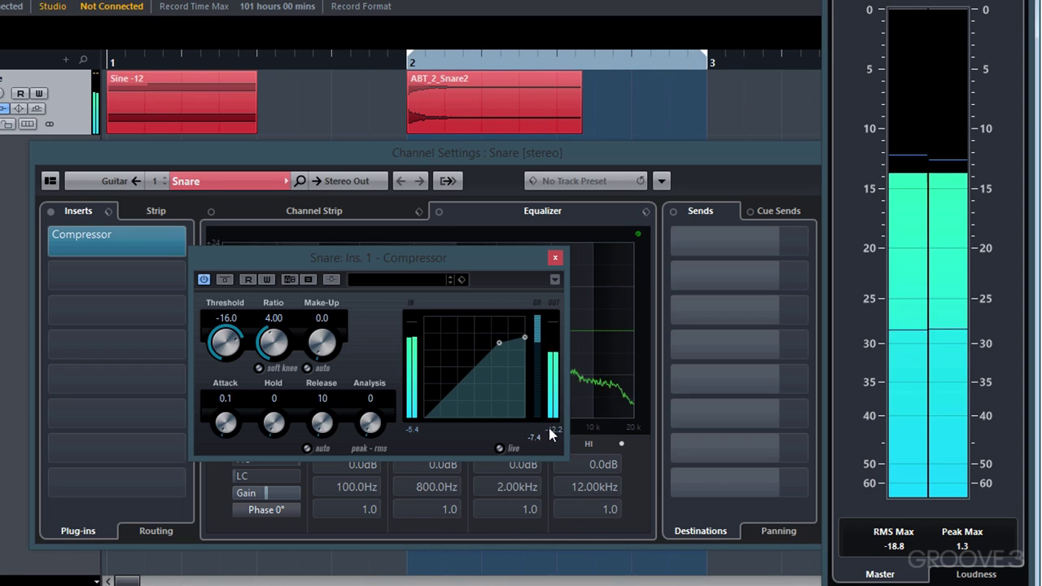
left_click_drag(226, 425, 258, 361)
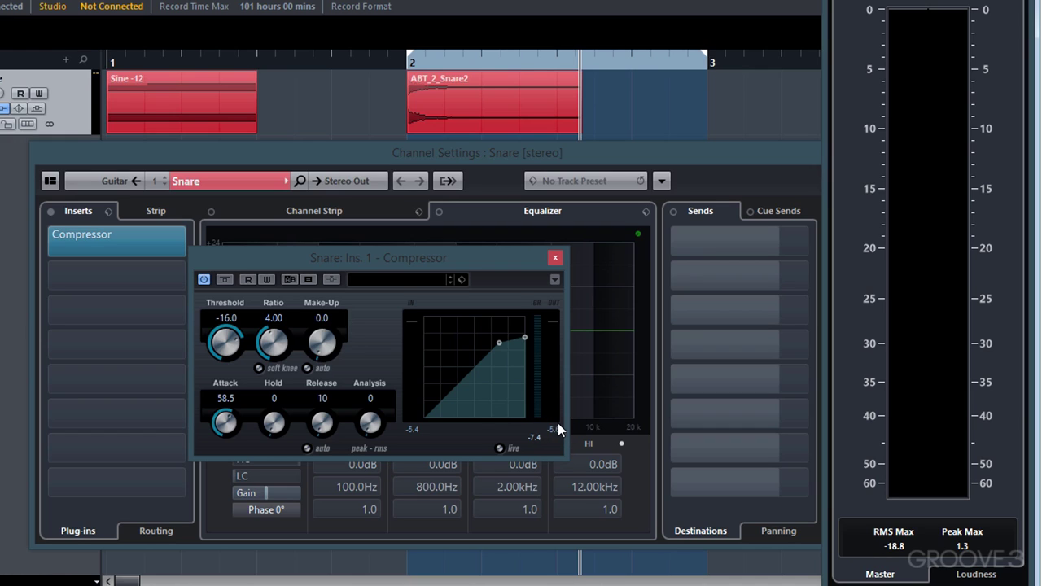
left_click_drag(225, 423, 194, 512)
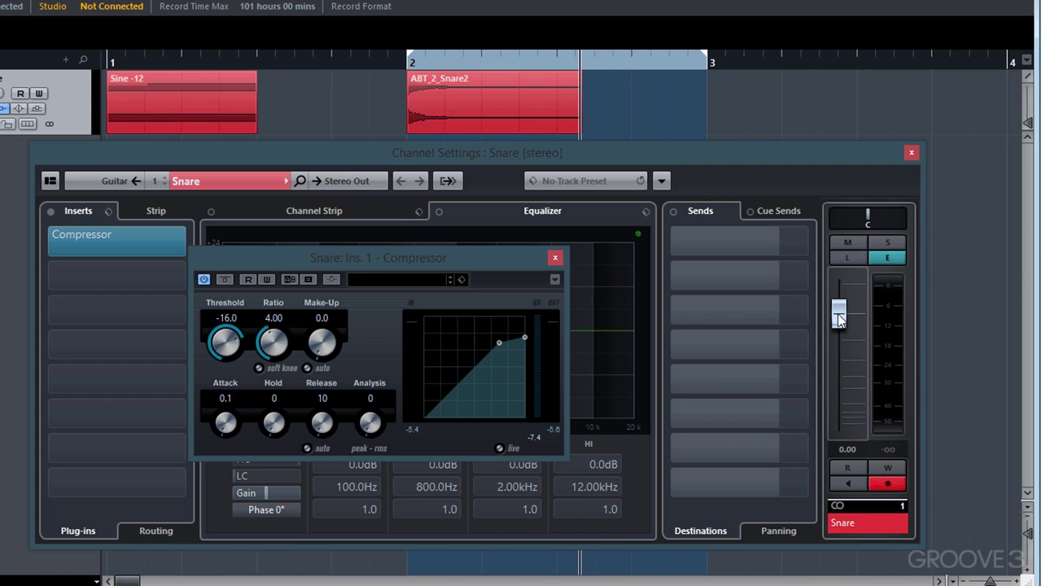
Try lowering the Snare channel's volume fader, reset it to 0.00, and bring the compressor's settings back up.
left_click_drag(840, 318, 844, 355)
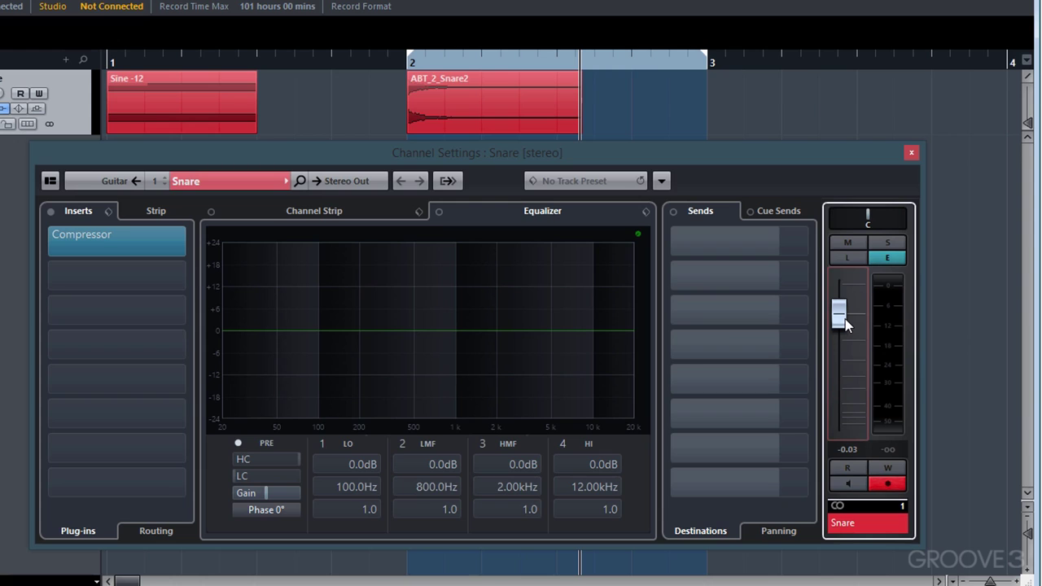
left_click(846, 319, "ctrl")
left_click(155, 240)
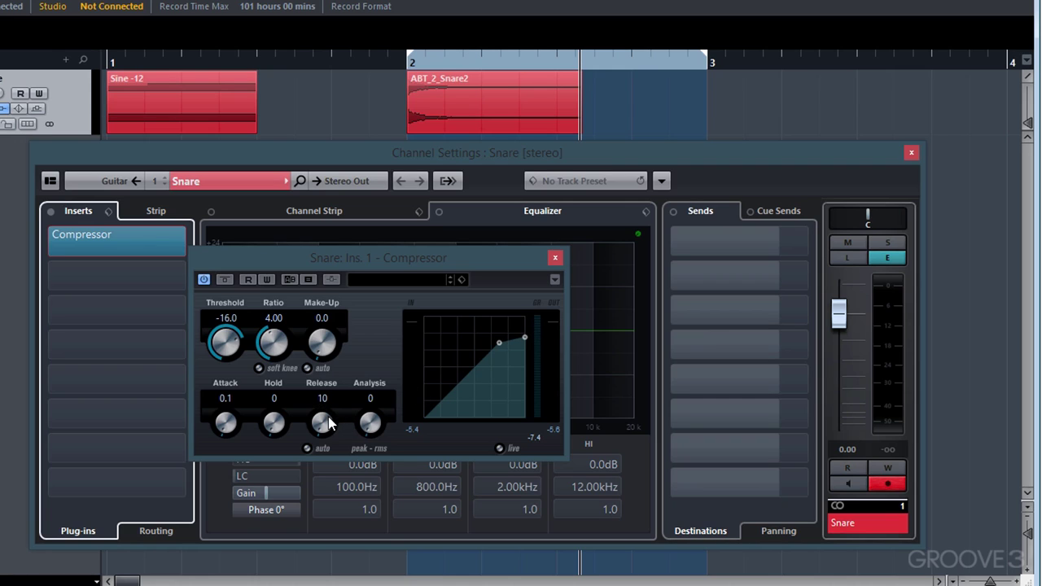
Copy the snare event into a run of four hits from bar 2 and set the compressor's attack to 12.1.
left_click_drag(456, 113, 725, 111)
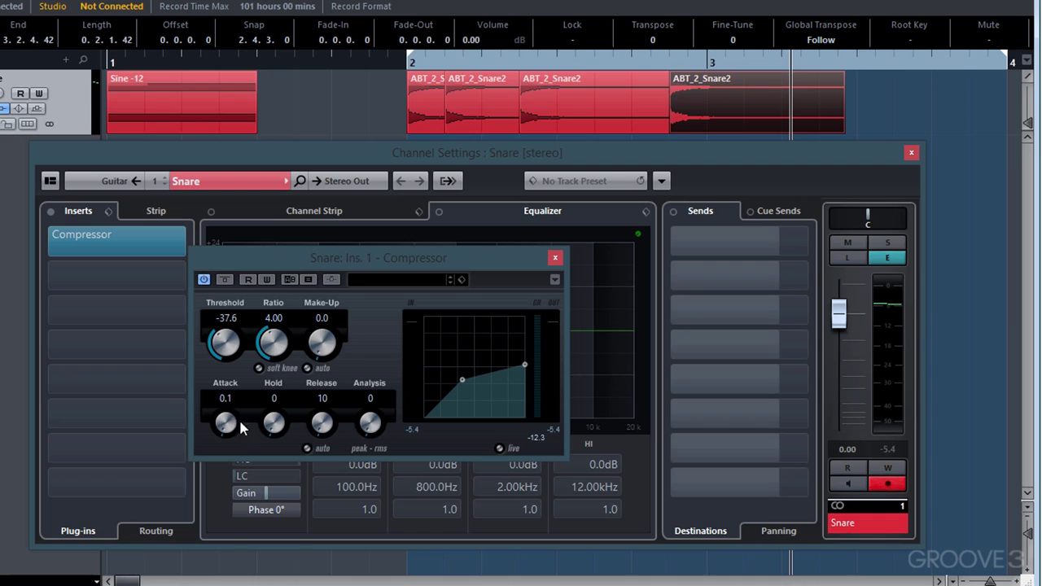
left_click_drag(233, 434, 235, 407)
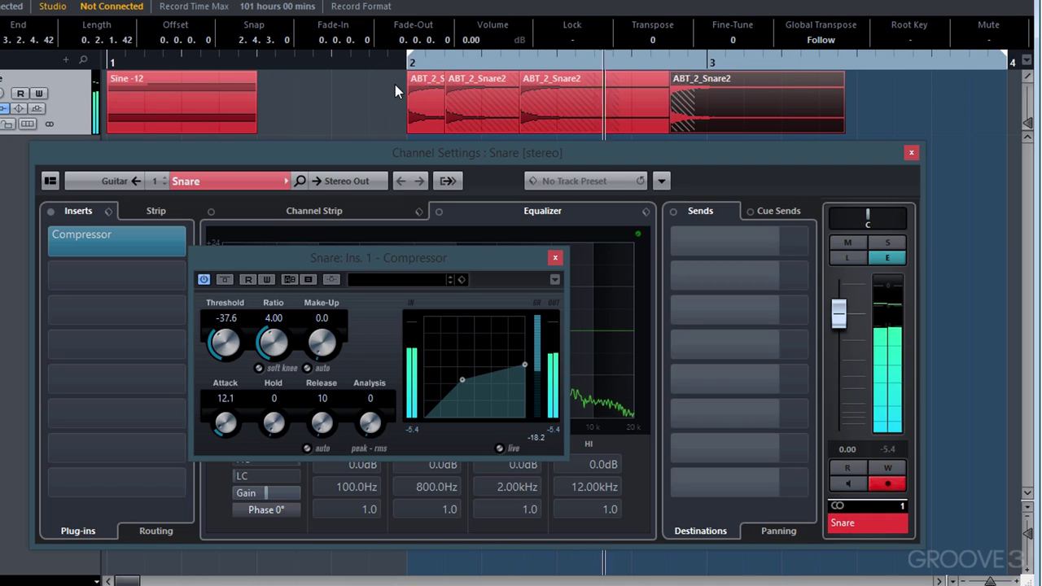
Try a compressor release of 842 on the looping snare hits and return the release to 10.
left_click_drag(321, 418, 367, 333)
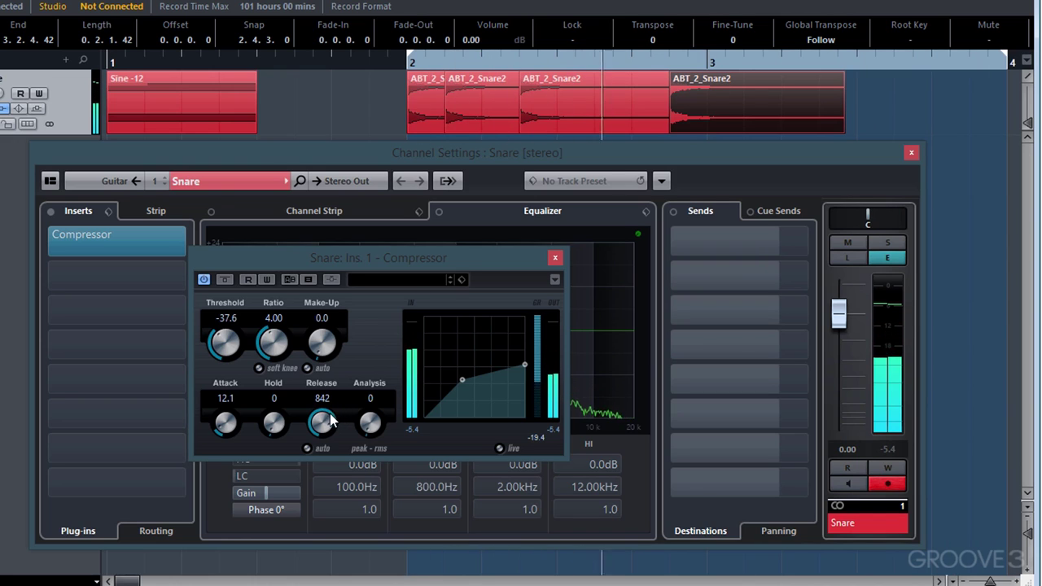
left_click_drag(326, 419, 299, 549)
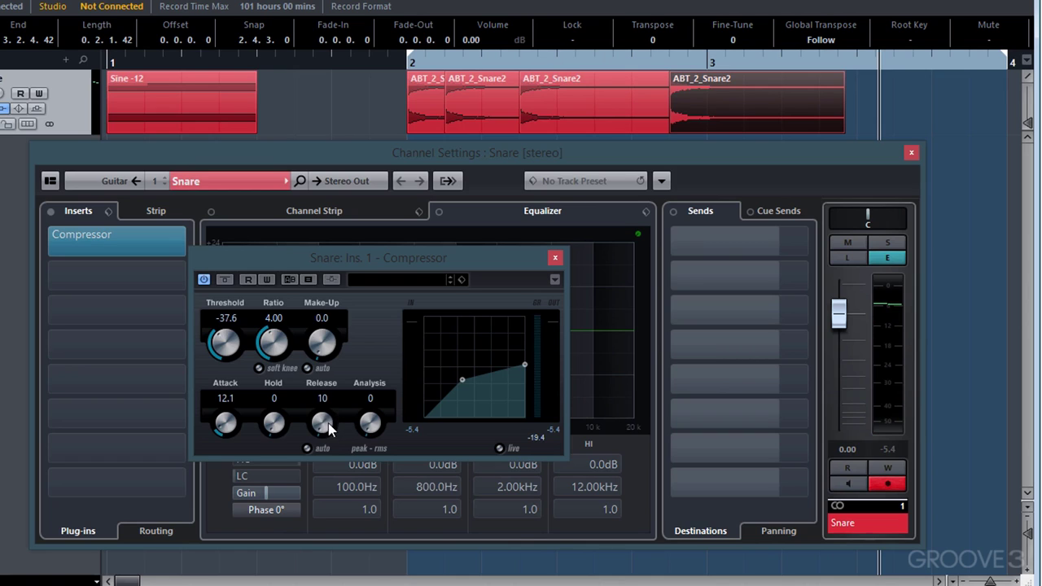
left_click(477, 114)
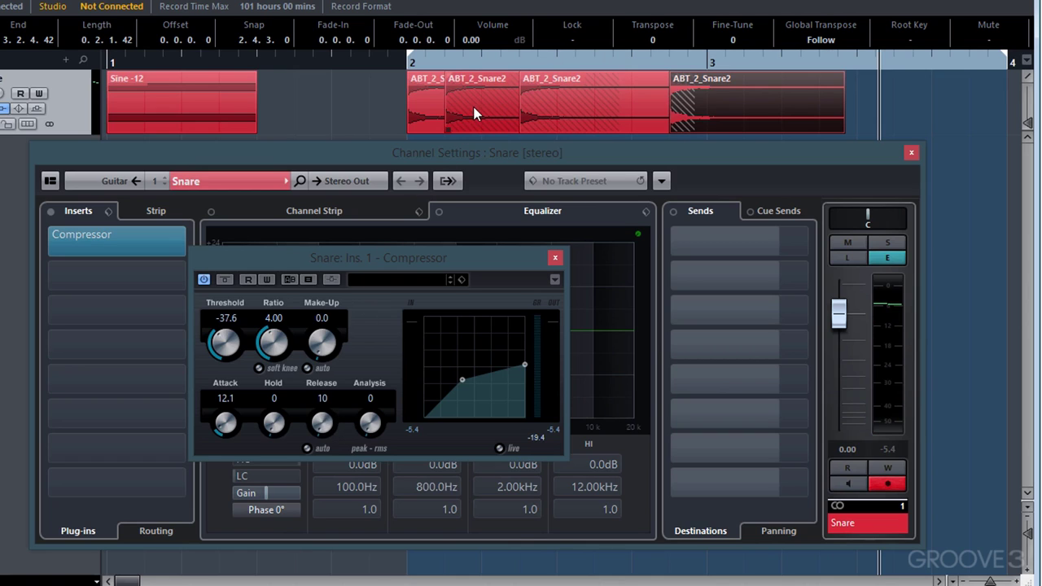
left_click(717, 87)
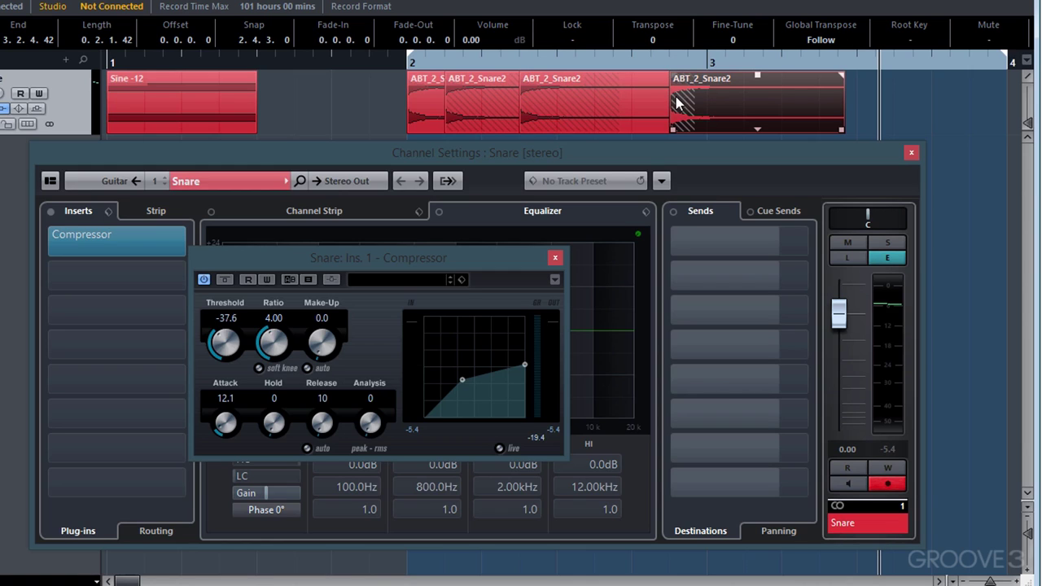
left_click(967, 92)
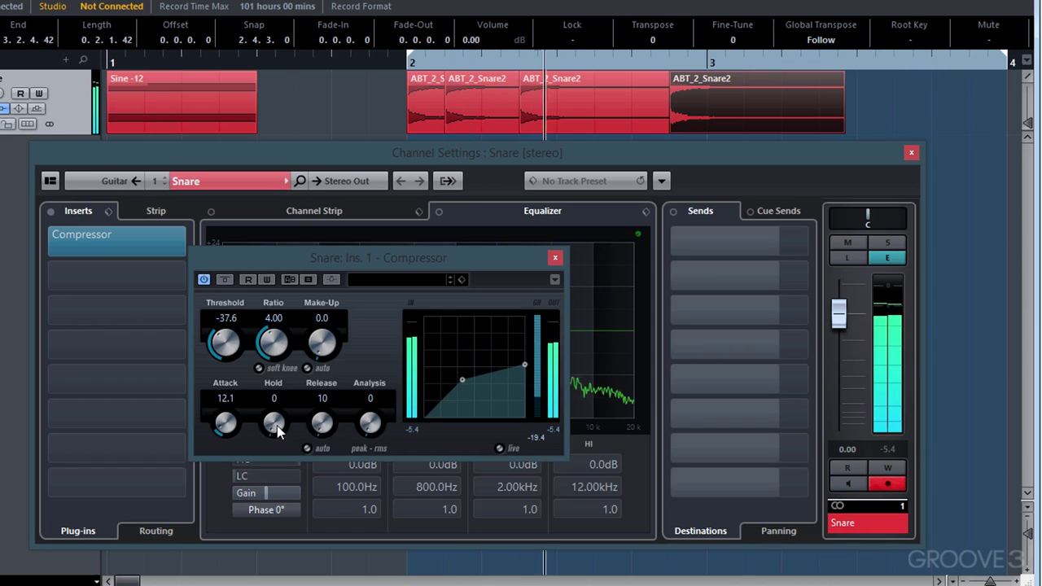
Raise the compressor's hold to 275 while the snare hits loop, and stop playback.
scroll(274, 423, "up", 10)
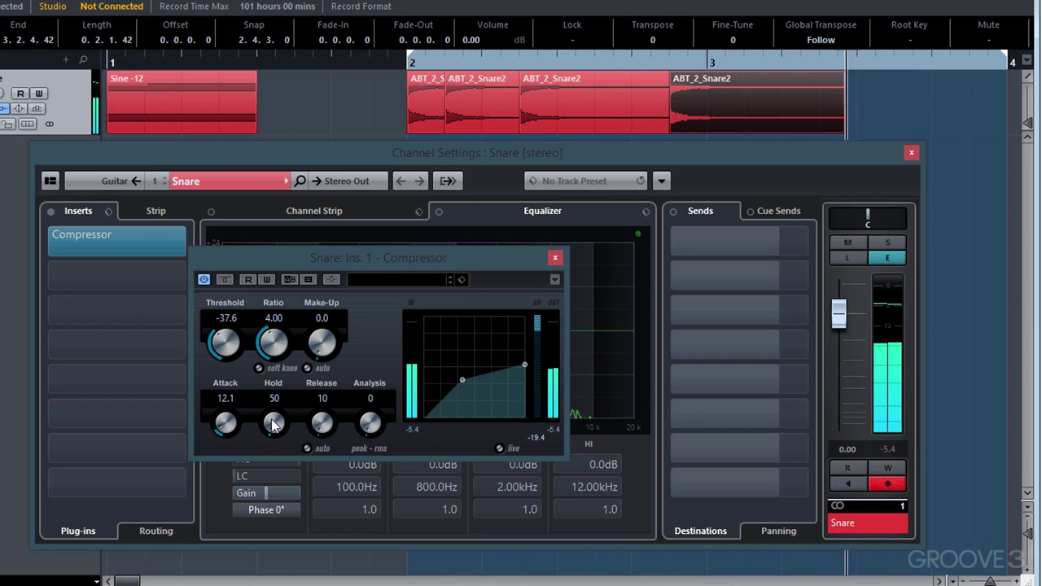
scroll(278, 430, "up", 5)
scroll(278, 430, "up", 10)
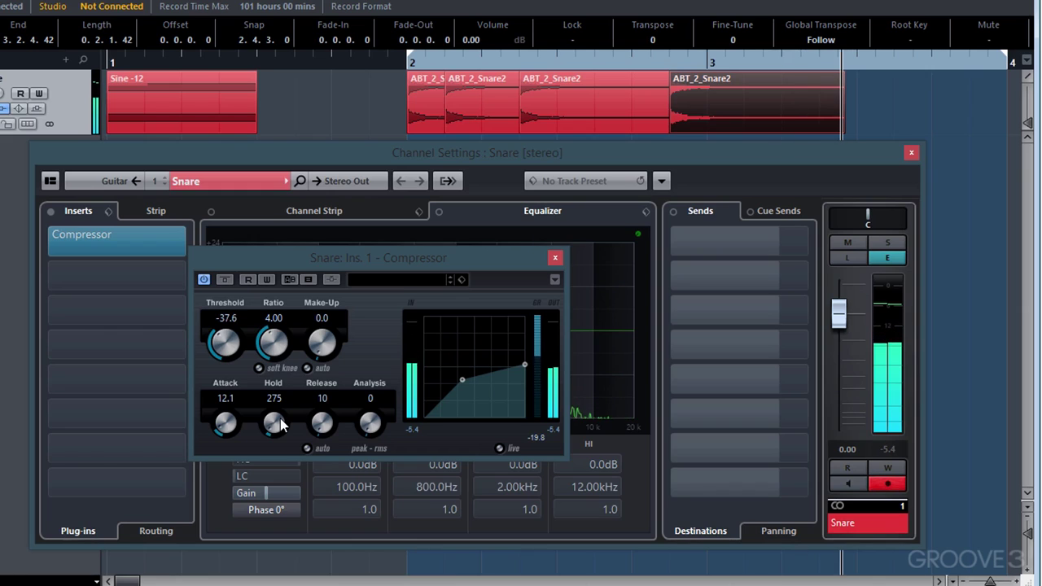
key("space")
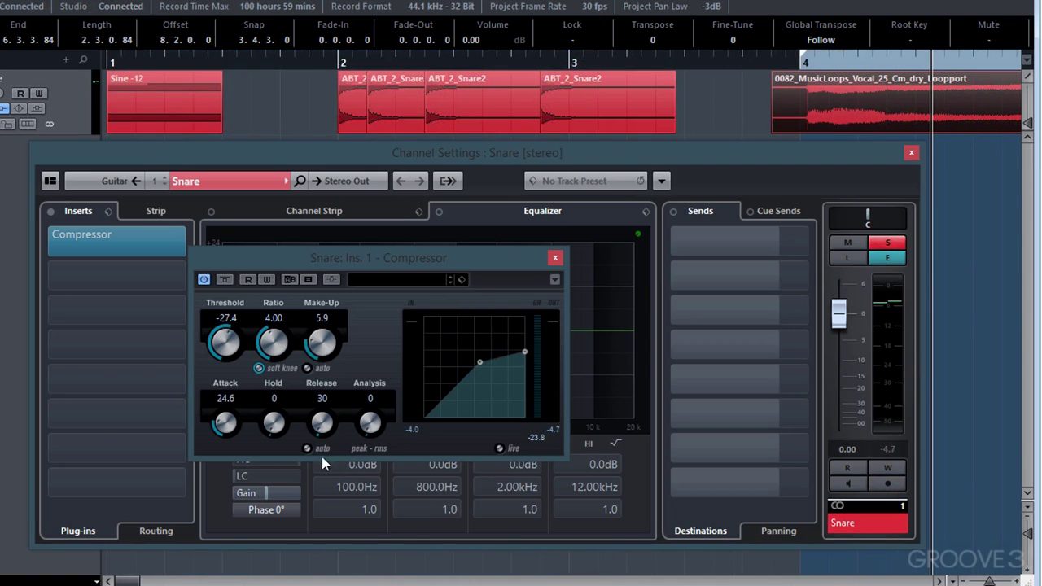
Play the vocal loop from just before bar 4 with the compressor's soft knee enabled.
scroll(561, 95, "right", 5)
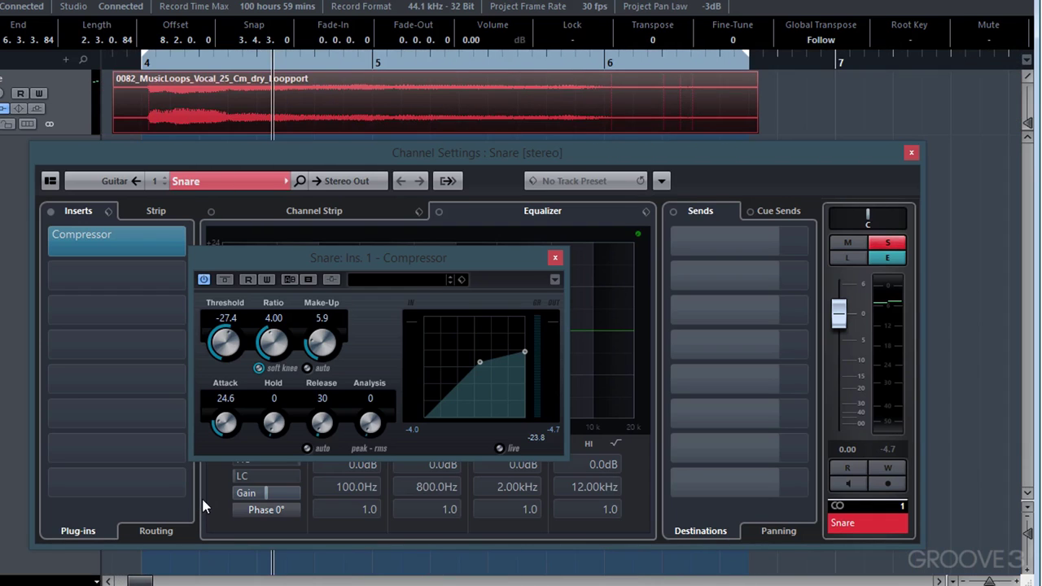
left_click(112, 64)
key("space")
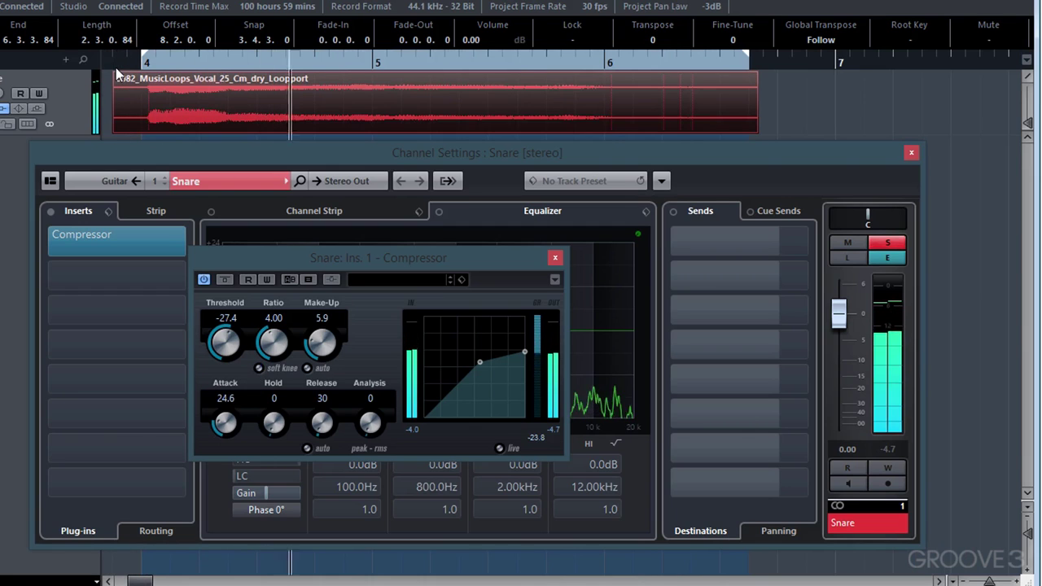
Toggle the compressor's soft knee off and on while replaying the vocal from just before bar 4 to compare both knees.
left_click(258, 368)
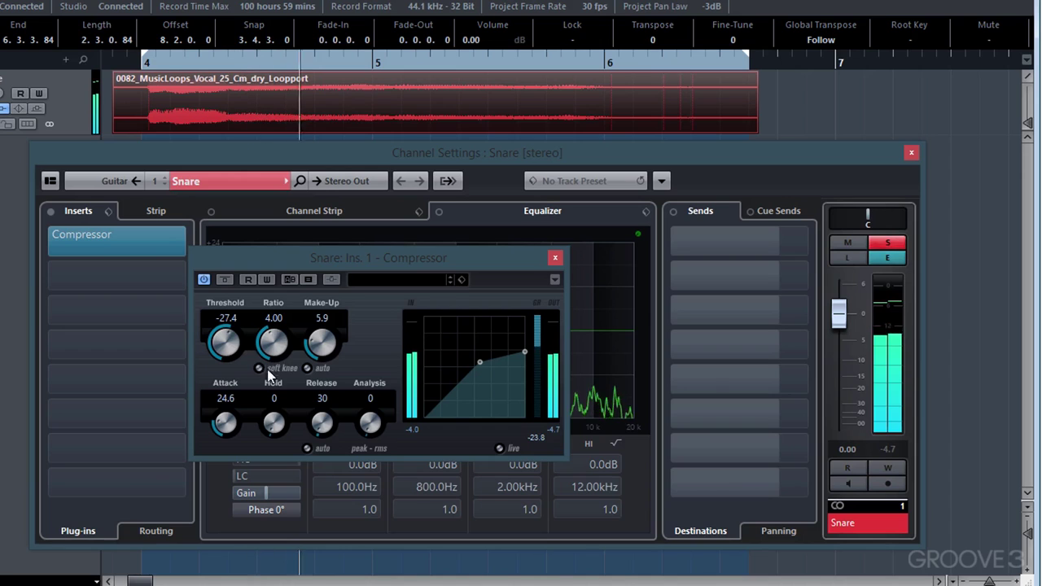
left_click(117, 60)
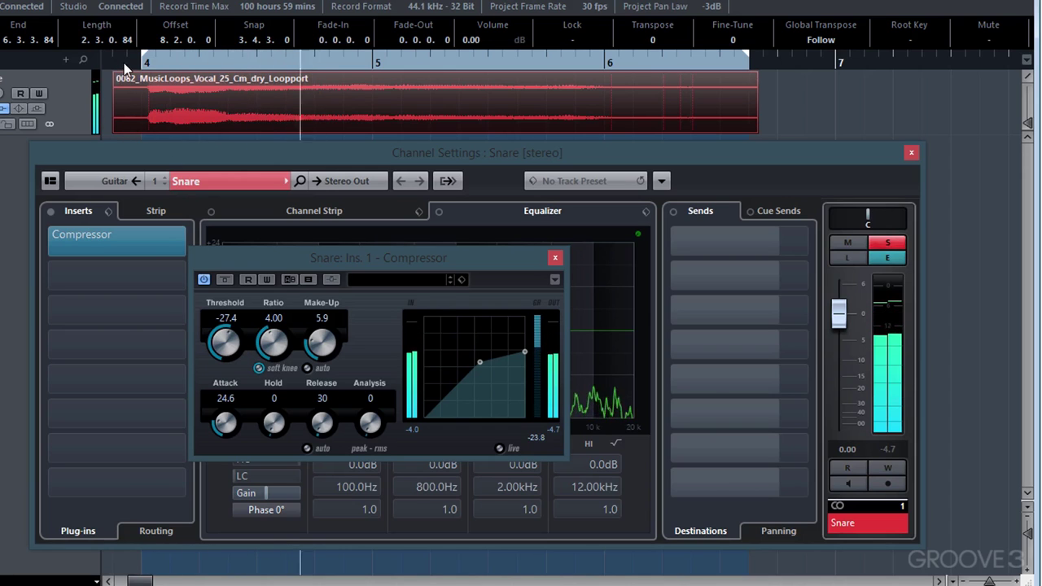
left_click(150, 102)
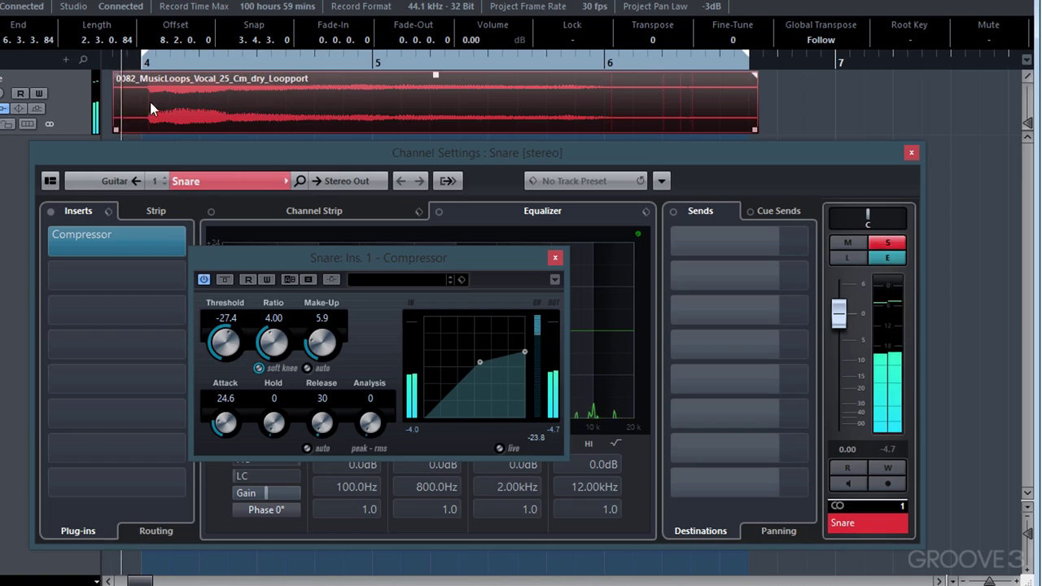
left_click(260, 368)
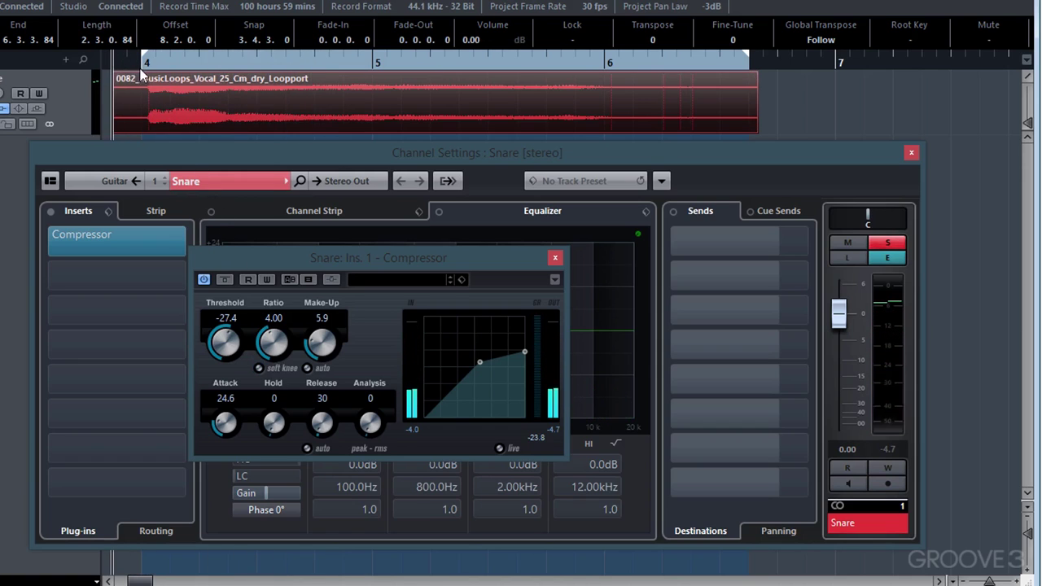
left_click_drag(118, 58, 114, 63)
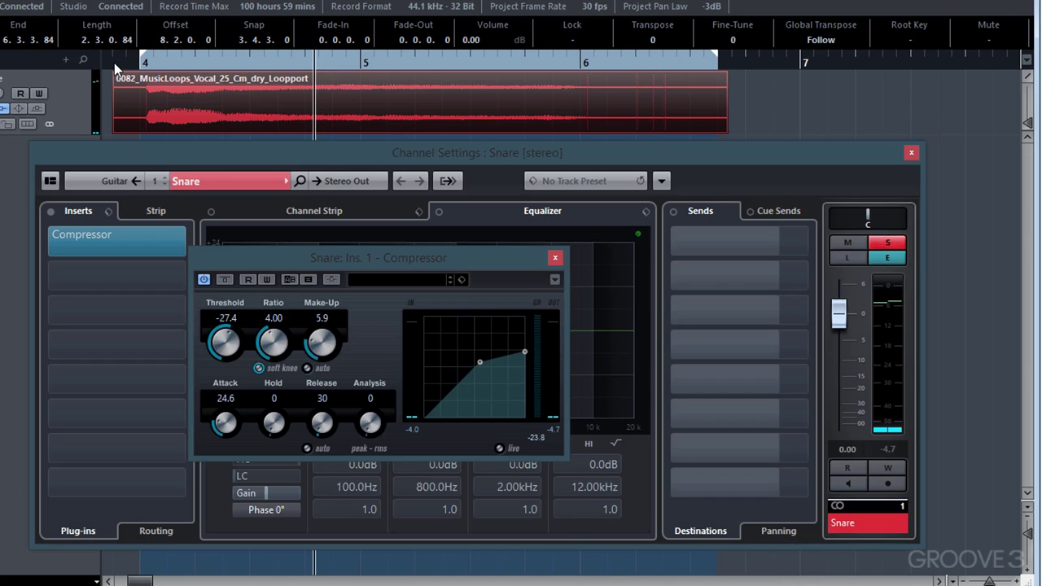
Reset the compressor's make-up gain to 0.0 and play the looped snare hits from bar 2.
mouse_move(135, 108)
scroll(148, 115, "left", 5)
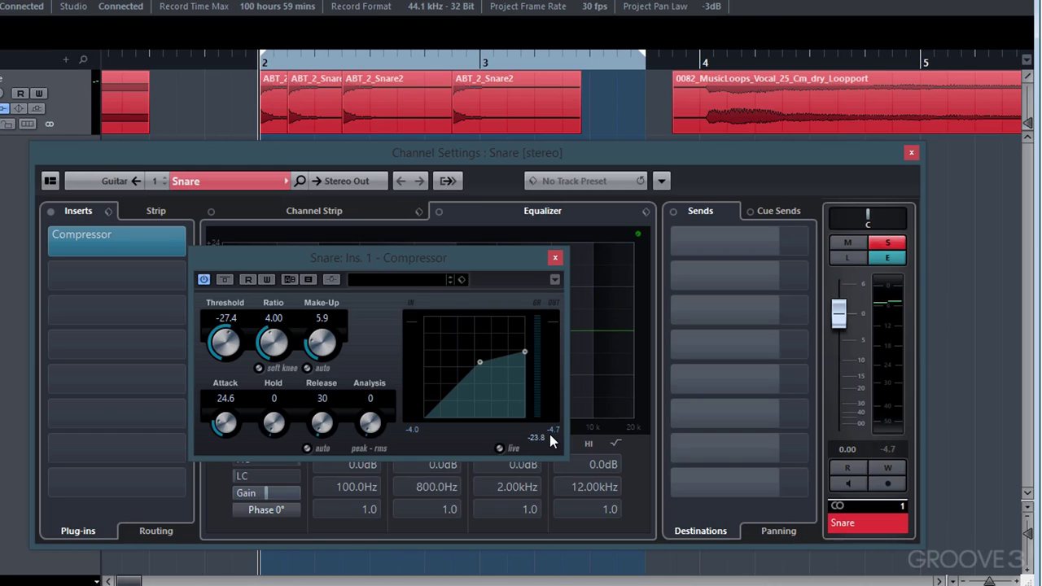
left_click(322, 343, "ctrl")
key("space")
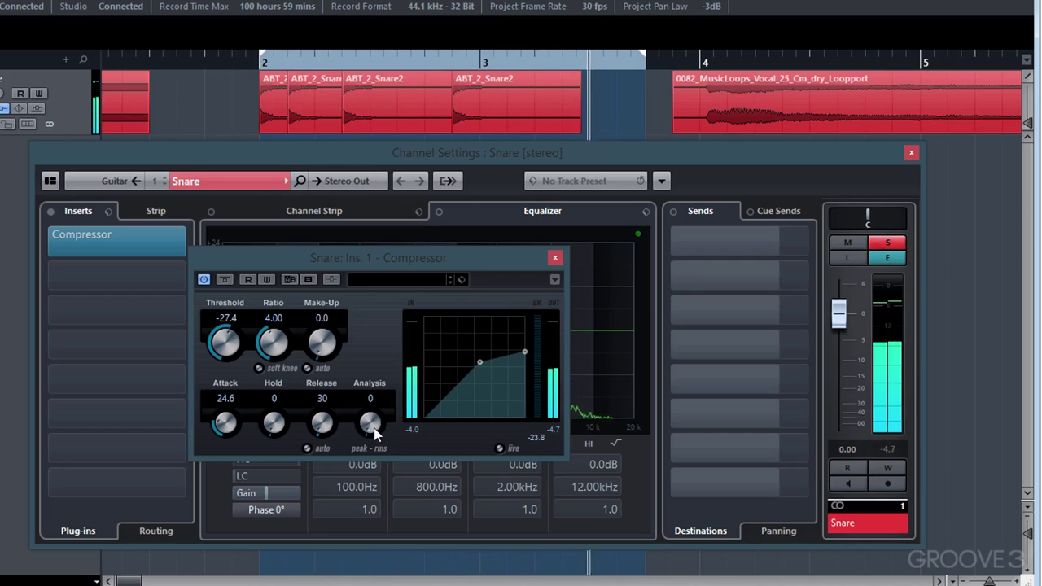
Try the compressor's RMS analysis at 100 on the looping snare hits and return it to 0 for peak detection.
left_click_drag(370, 432, 423, 308)
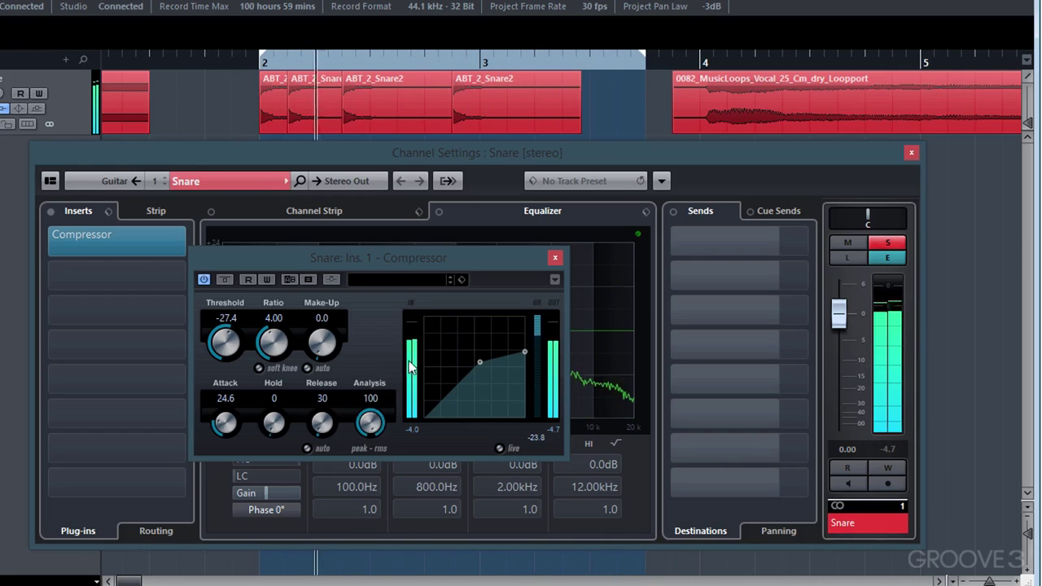
left_click_drag(379, 416, 373, 493)
left_click_drag(372, 543, 375, 567)
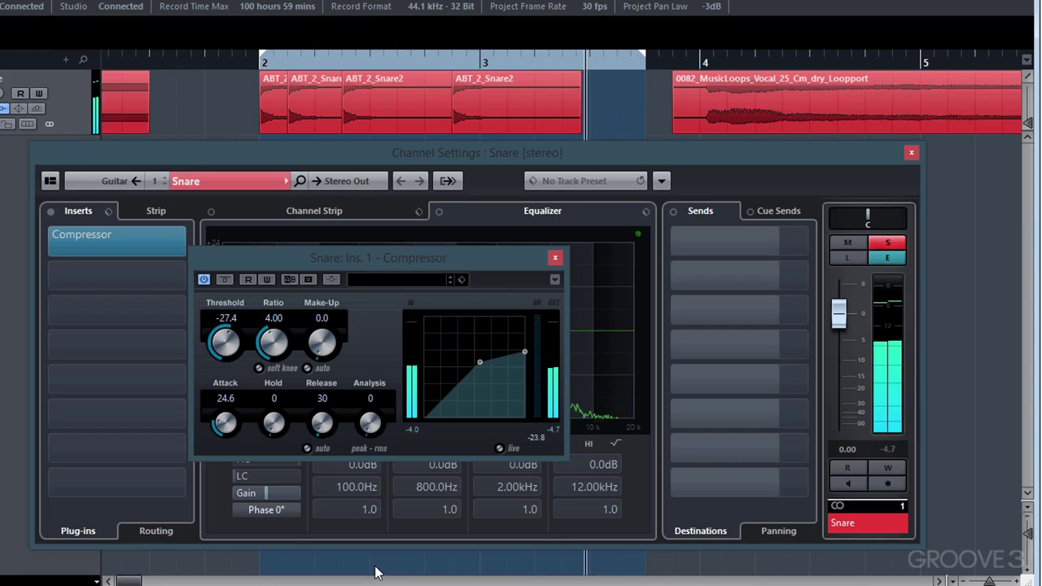